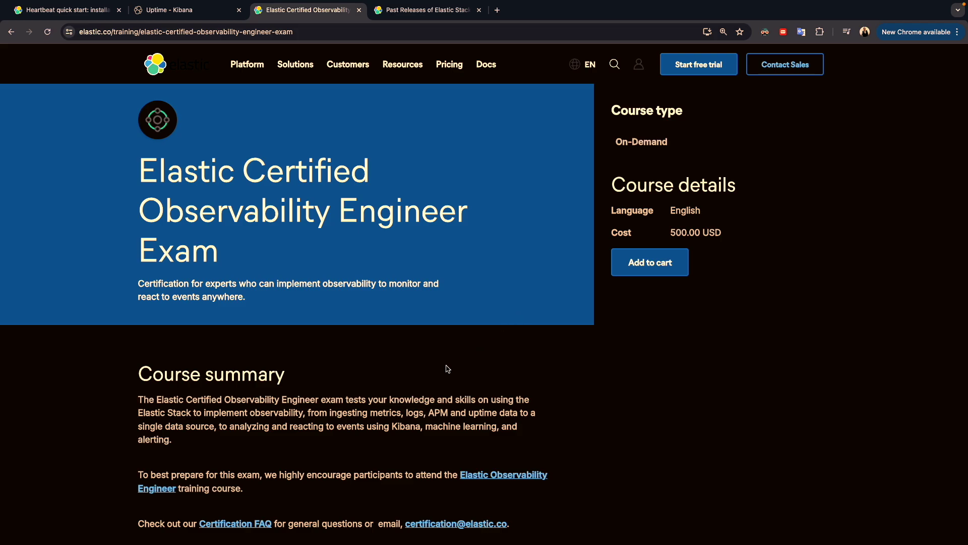
Scroll the exam page to Topics and select 'Heartbeat' in the Uptime objective
scroll(448, 369, "down", 3)
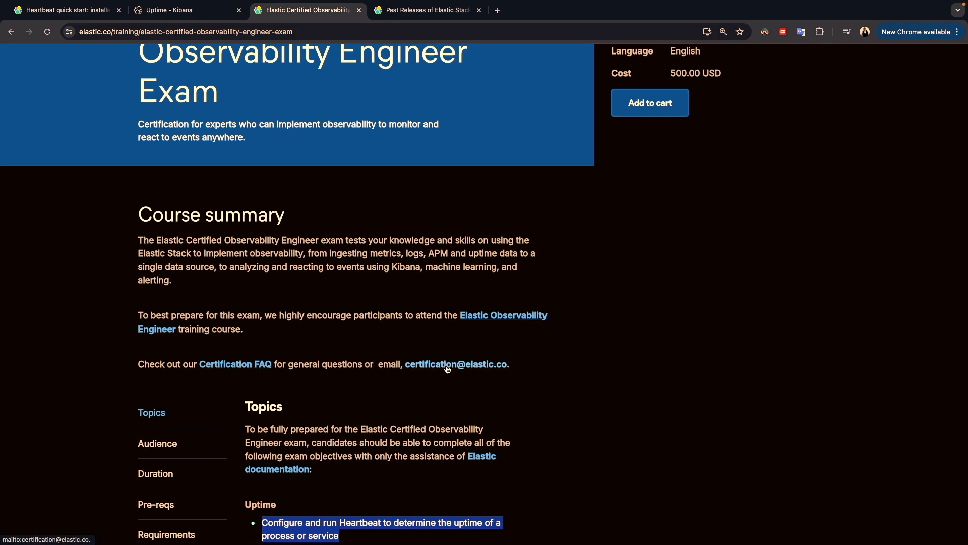
scroll(448, 369, "down", 2)
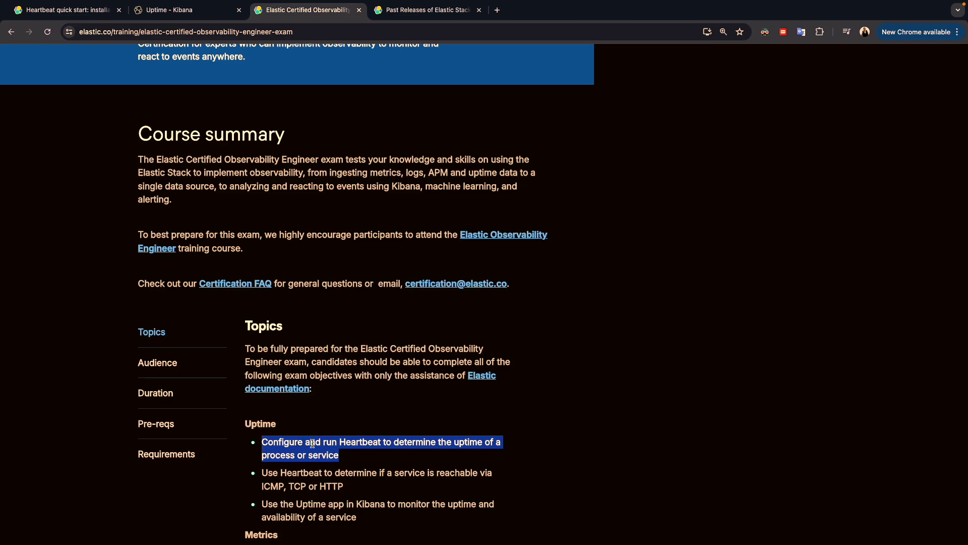
left_click(352, 440)
double_click(348, 443)
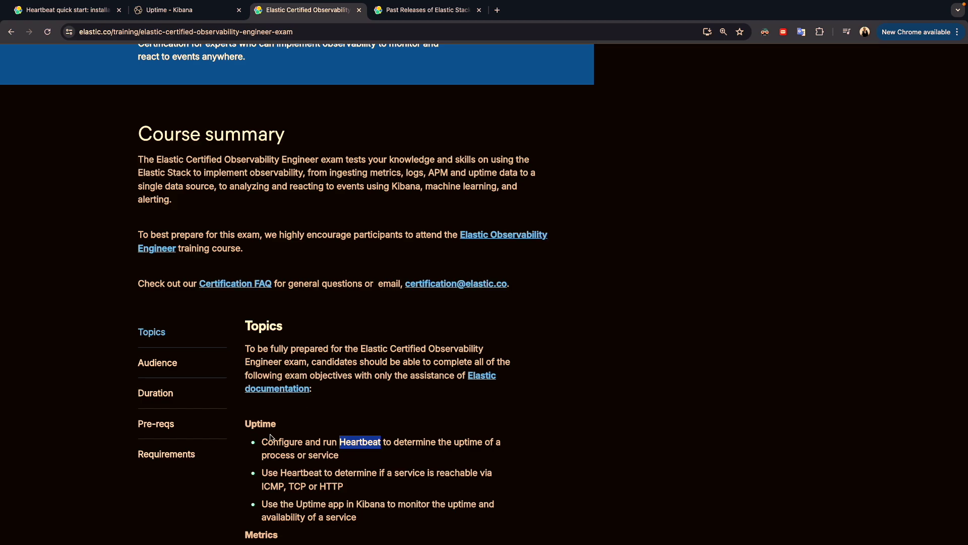
On the Heartbeat quick start guide, confirm the docs version stays at 8.8
left_click(74, 13)
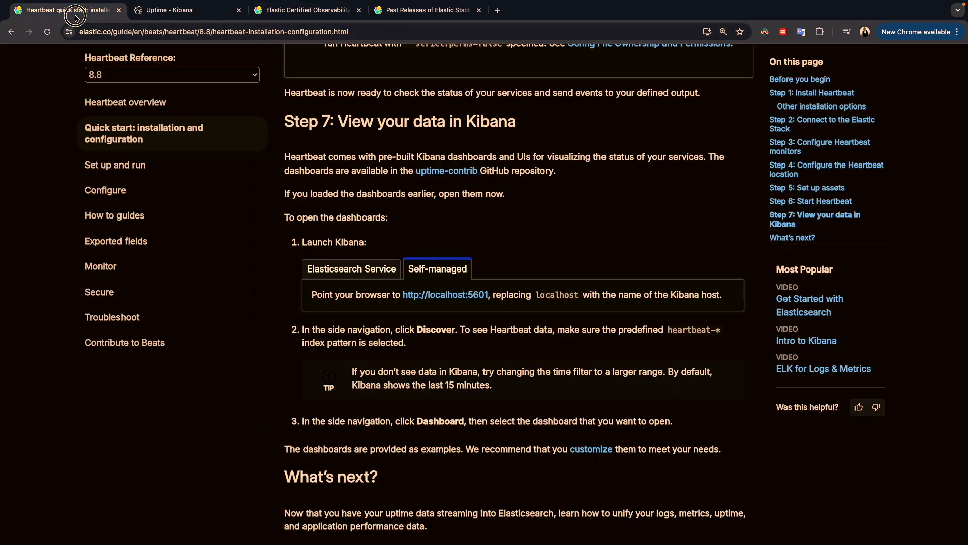
scroll(297, 245, "up", 20)
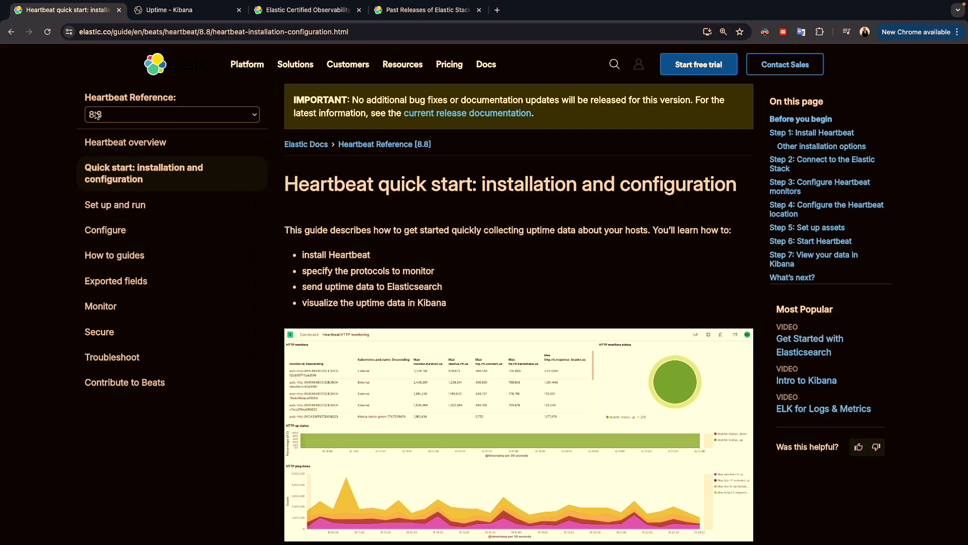
left_click(121, 116)
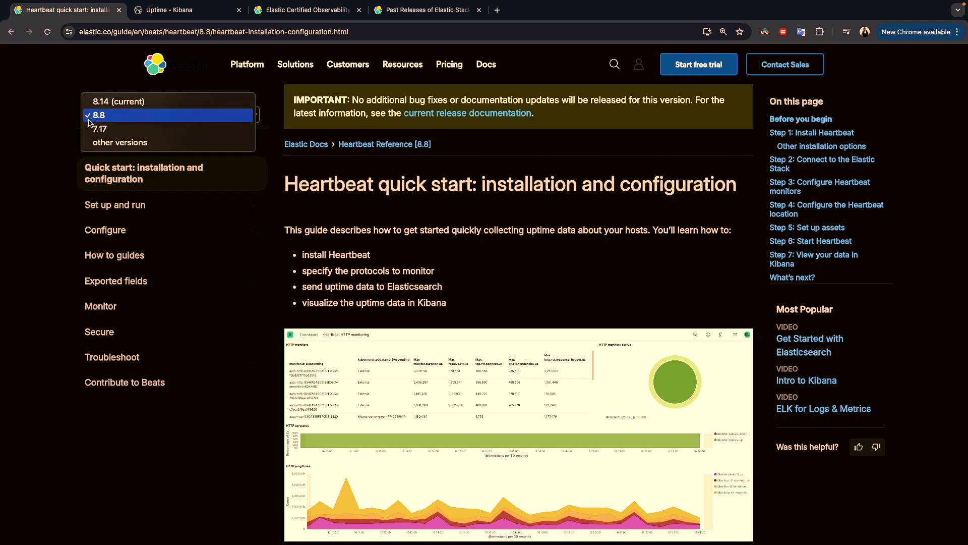
left_click(169, 493)
Filter Heartbeat past releases to version 8.8.2 and open its download page
left_click(312, 10)
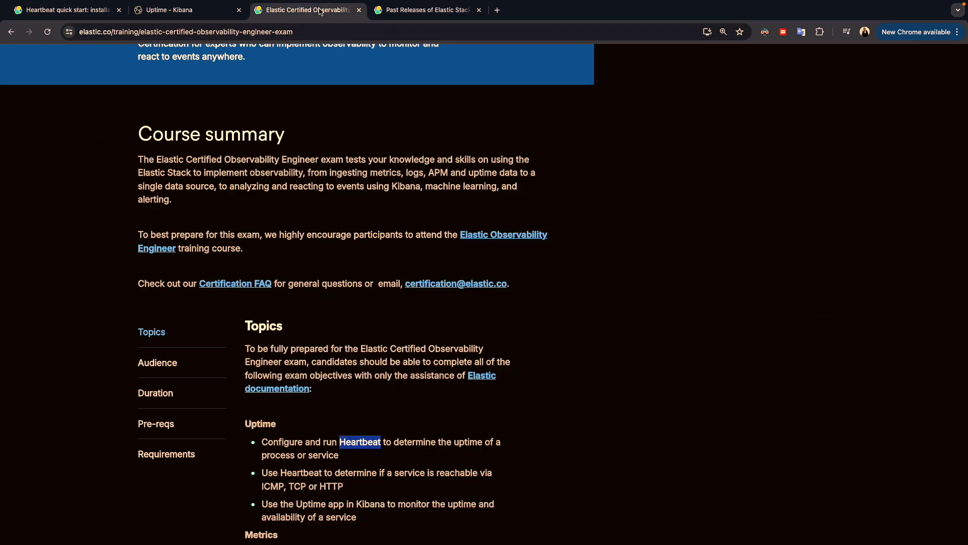
left_click(398, 4)
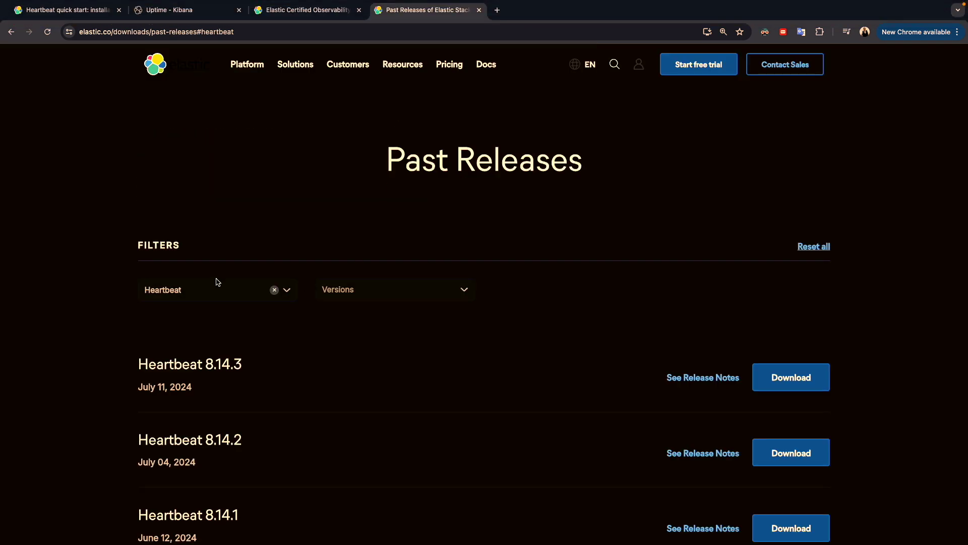
left_click(353, 289)
scroll(366, 375, "down", 3)
scroll(366, 374, "down", 5)
scroll(367, 374, "down", 2)
left_click(349, 365)
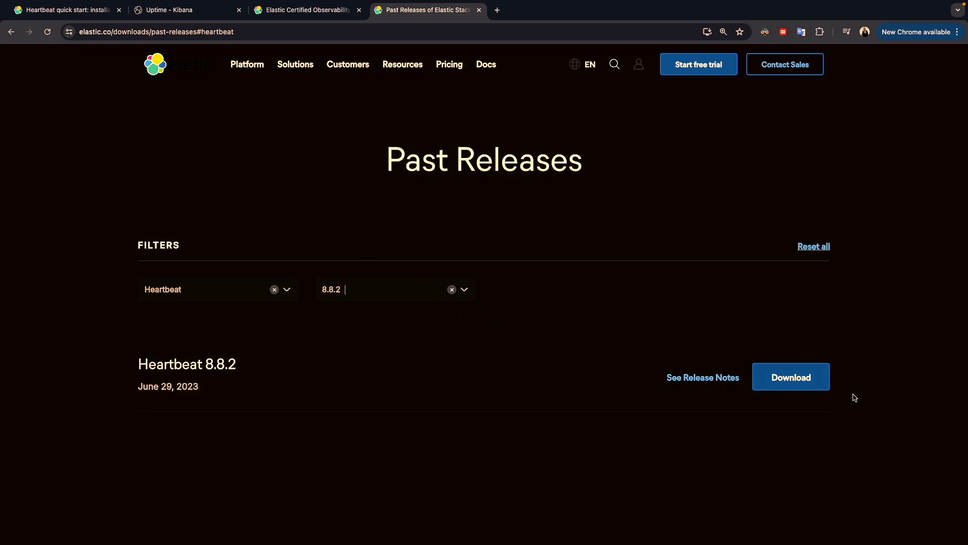
left_click(794, 384)
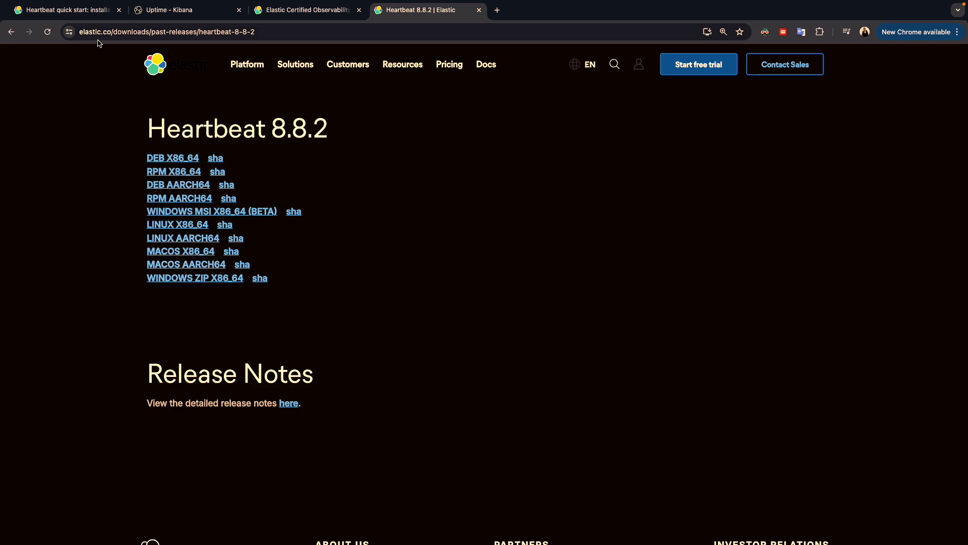
Scroll the quick start guide down to Step 2: Connect to the Elastic Stack
left_click(98, 14)
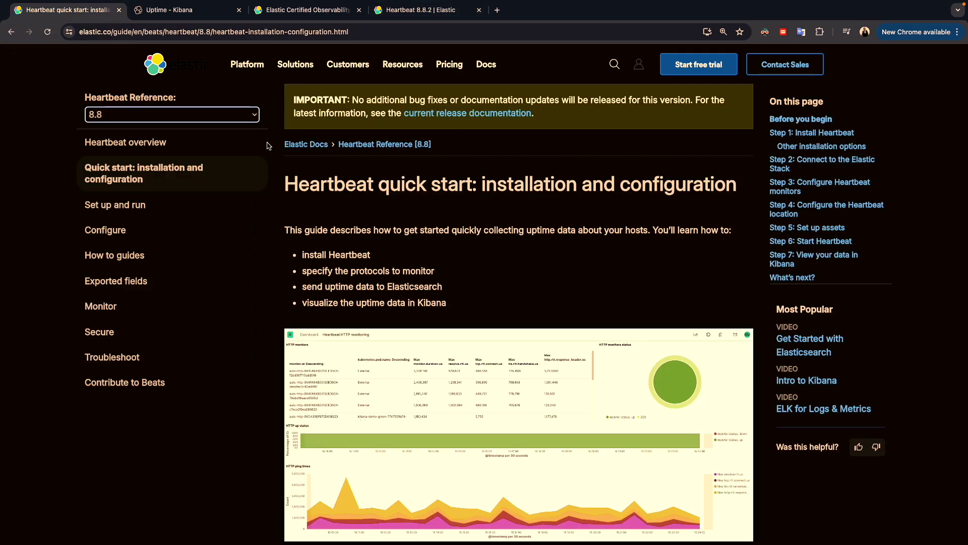
scroll(401, 323, "down", 5)
scroll(401, 320, "down", 10)
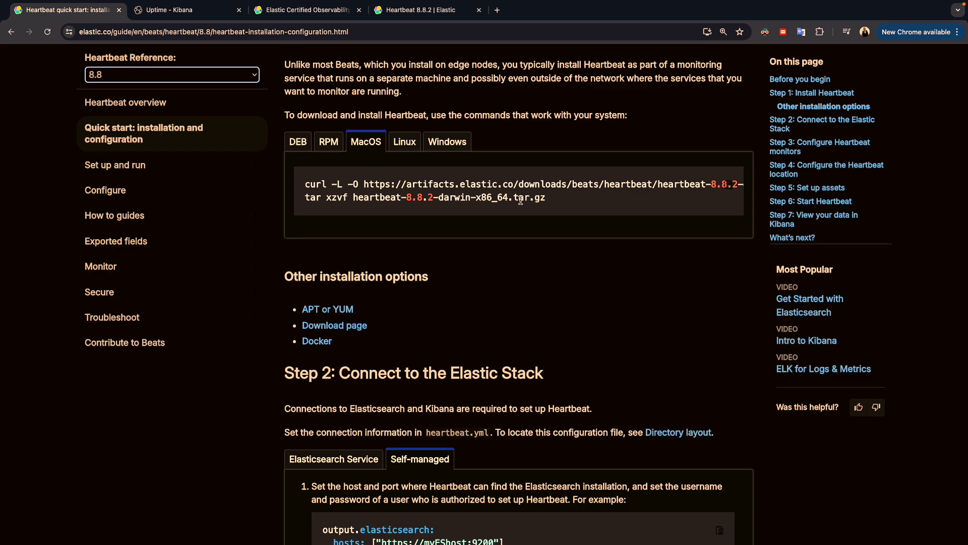
scroll(511, 364, "down", 4)
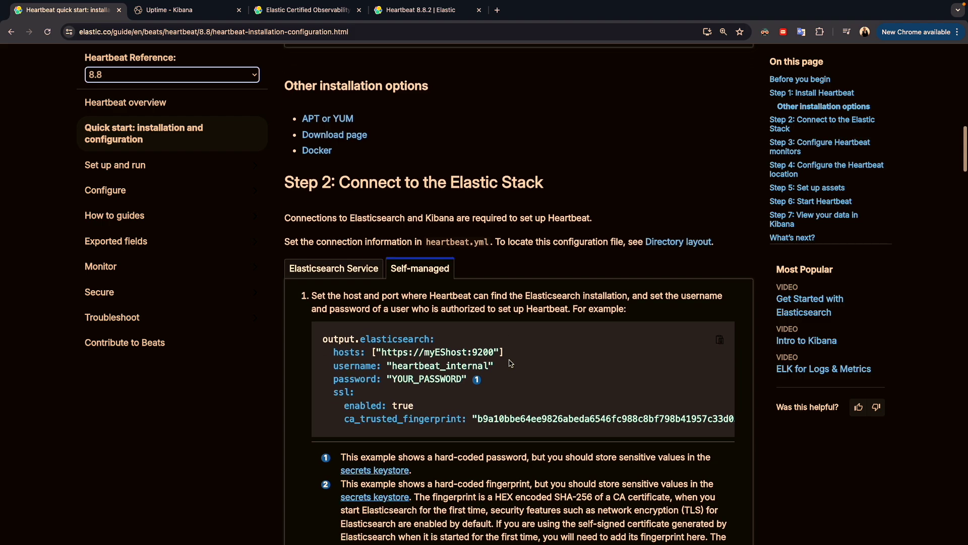
Show the Explorer in VS Code with the heartbeat-8.8.2-darwin-x86_64 folder collapsed
key("ctrl+Left")
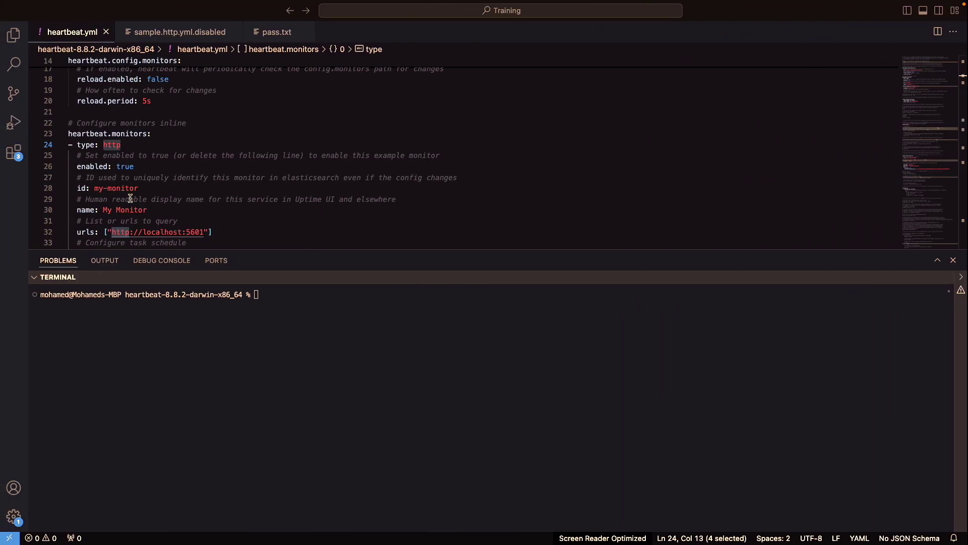
left_click(14, 35)
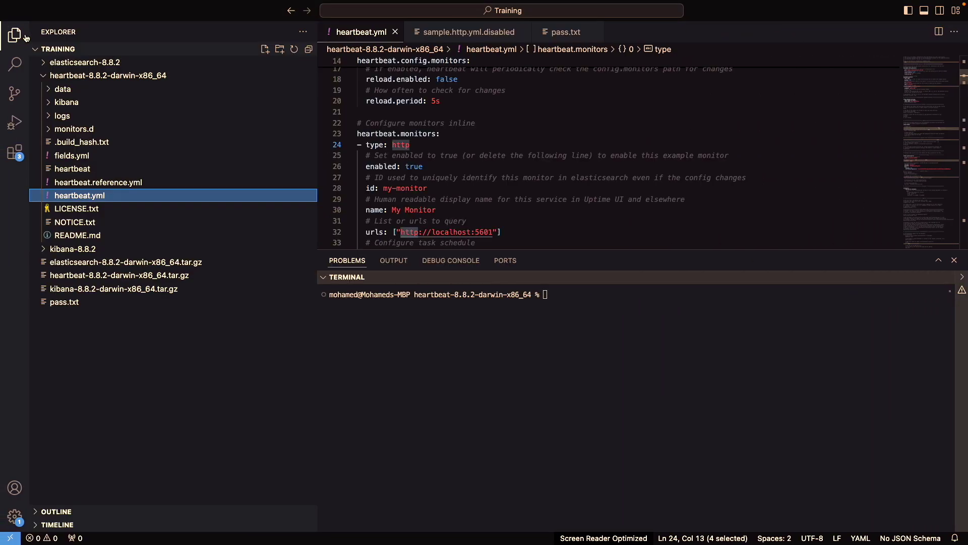
left_click(43, 78)
scroll(546, 164, "up", 5)
key("ctrl+Right")
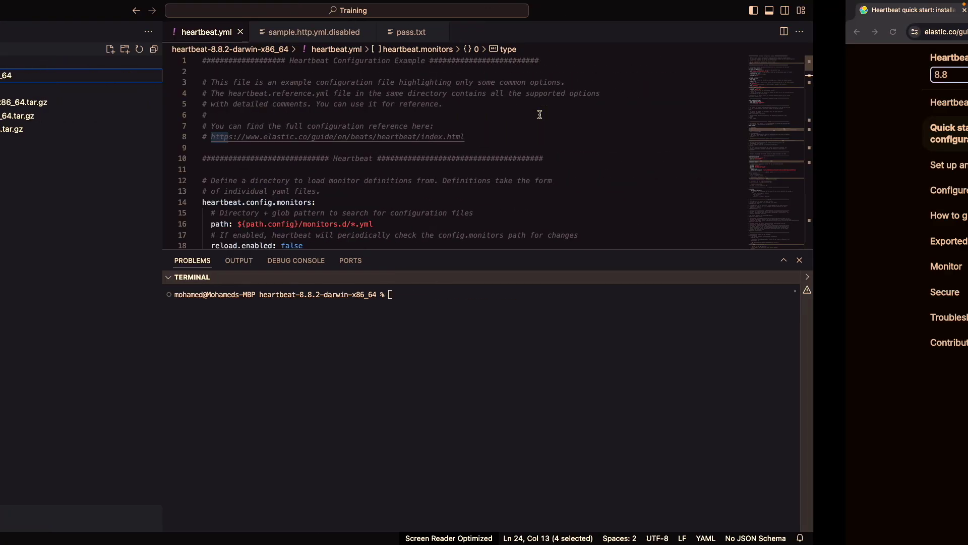
scroll(468, 323, "down", 4)
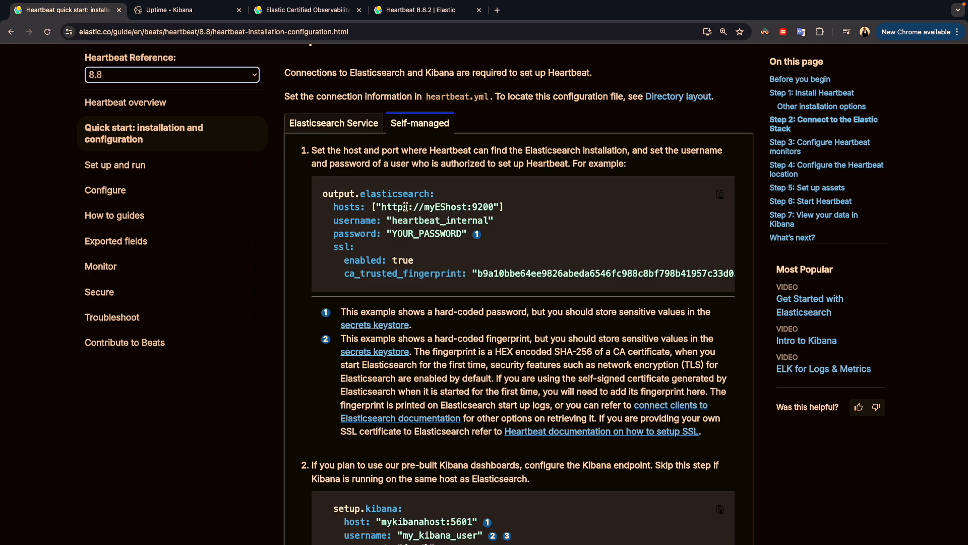
left_click_drag(382, 207, 492, 206)
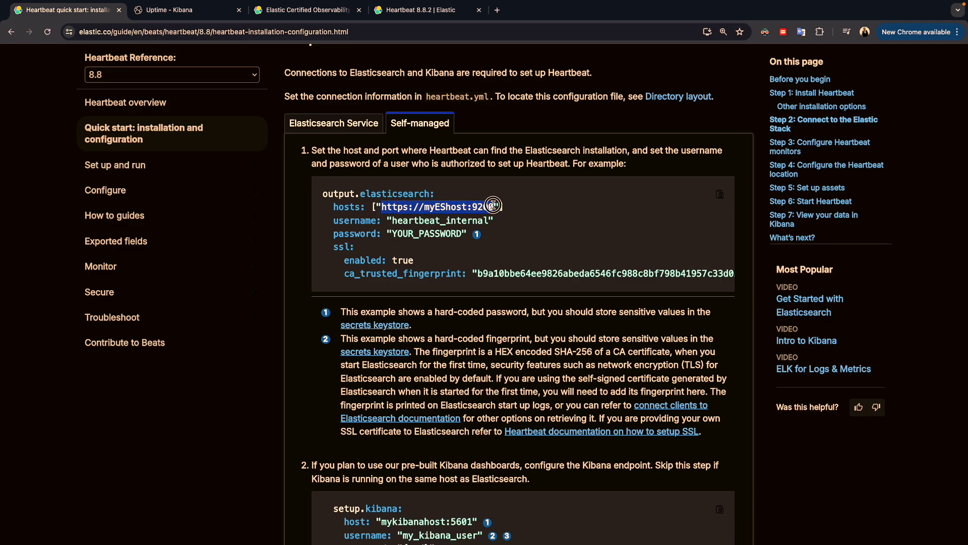
double_click(440, 208)
left_click_drag(408, 211, 382, 209)
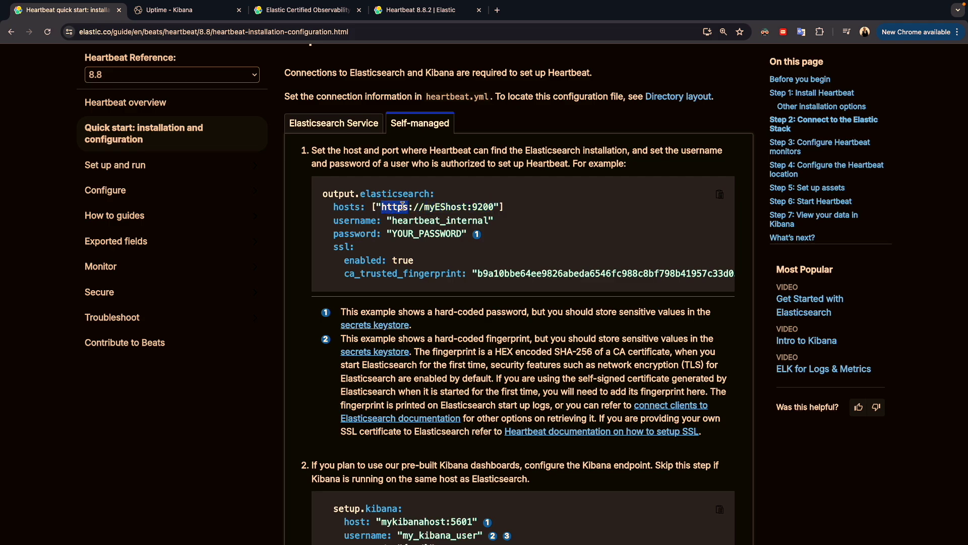
left_click(406, 207)
double_click(507, 274)
key("ctrl+Left")
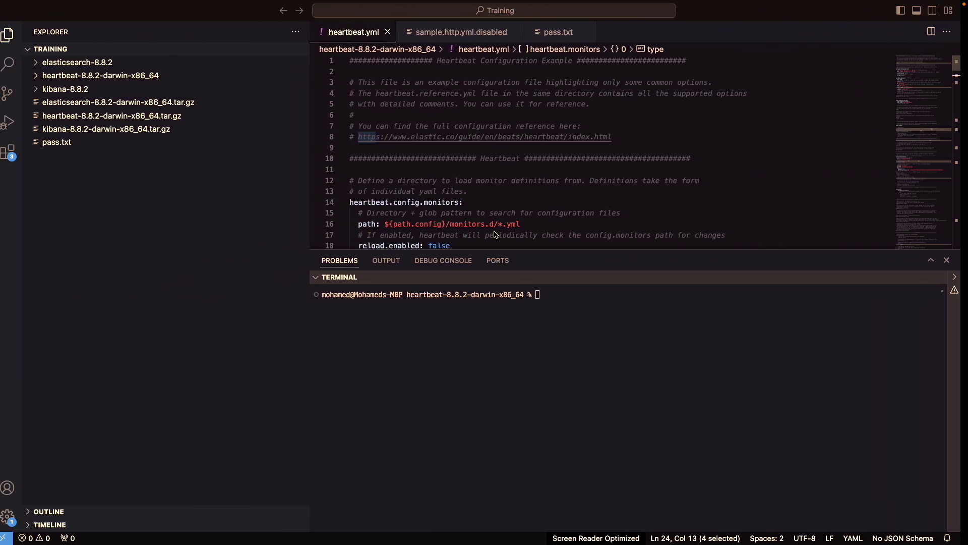
Open pass.txt and pick out the elastic password, HTTP CA fingerprint and Kibana enrollment token
left_click(564, 32)
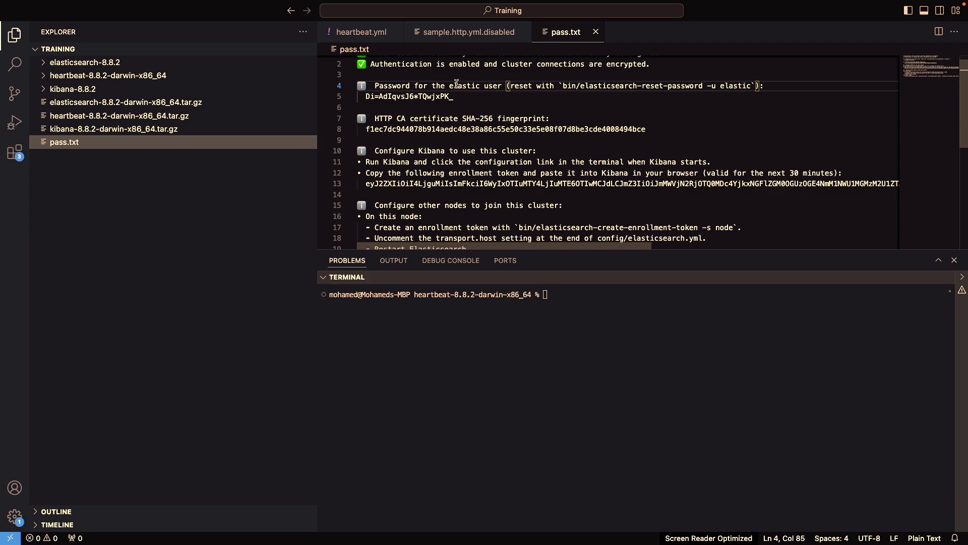
left_click_drag(366, 97, 455, 96)
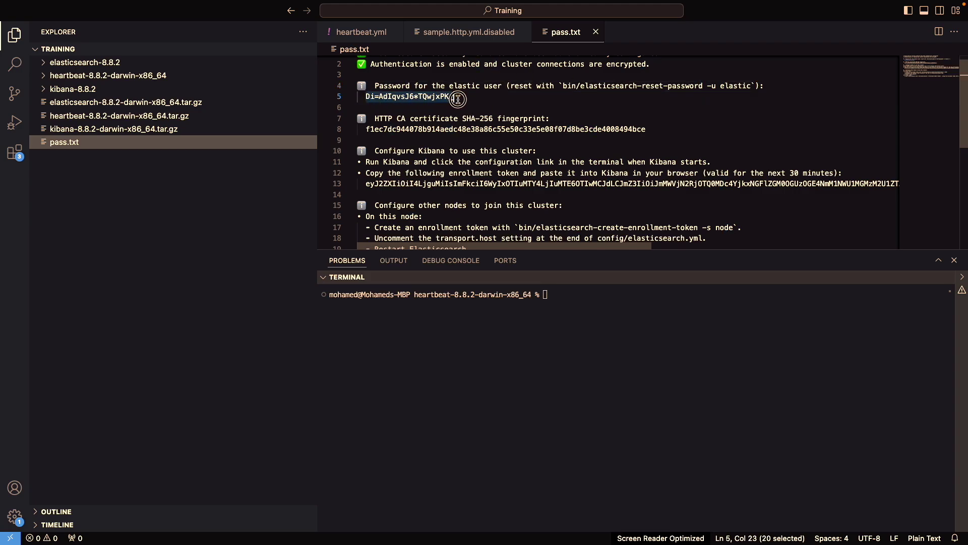
left_click_drag(366, 130, 647, 133)
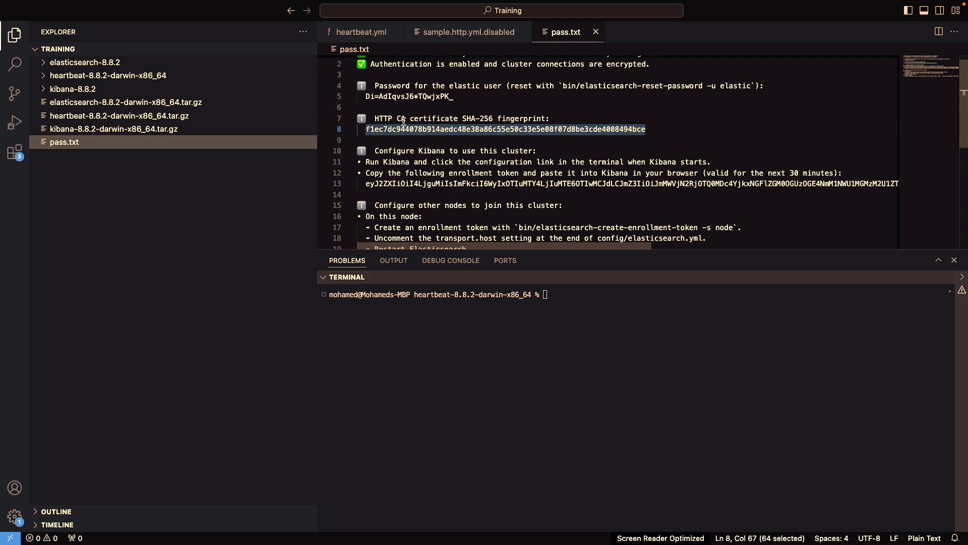
double_click(381, 184)
left_click(380, 184)
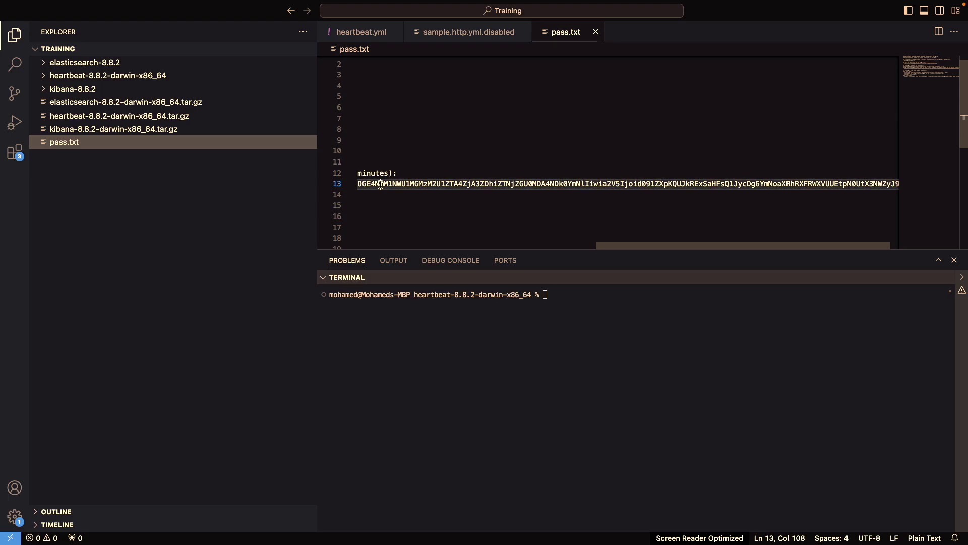
double_click(381, 184)
scroll(380, 184, "left", 10)
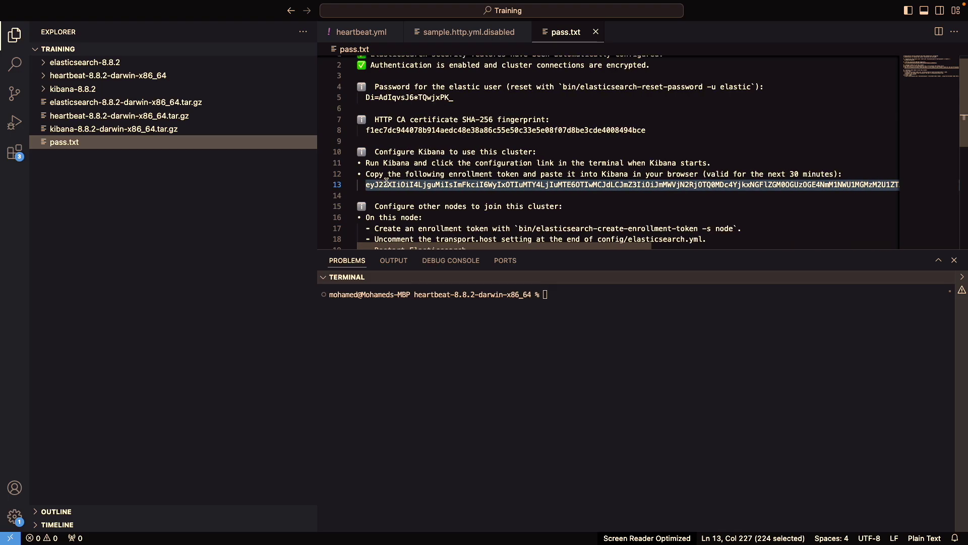
scroll(437, 187, "down", 2)
scroll(437, 187, "up", 3)
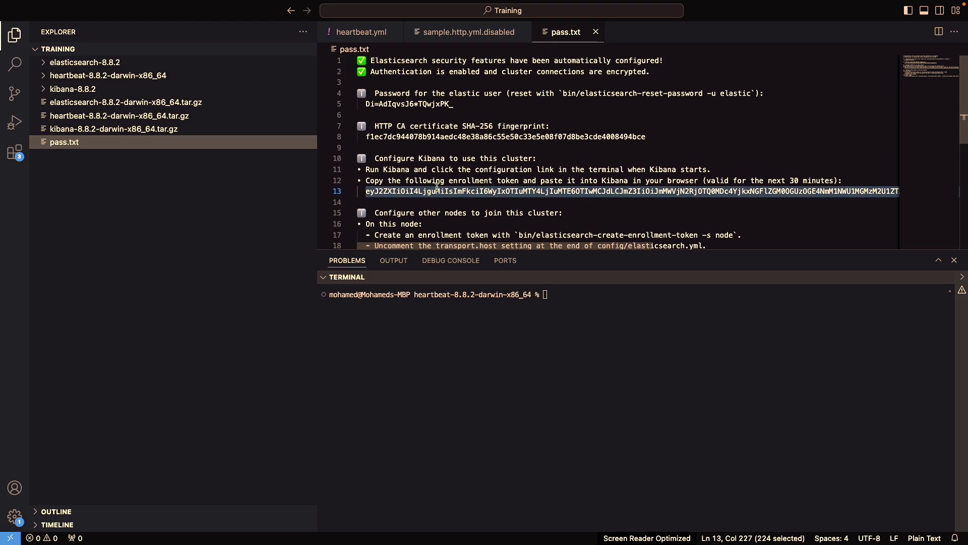
key("super+Tab")
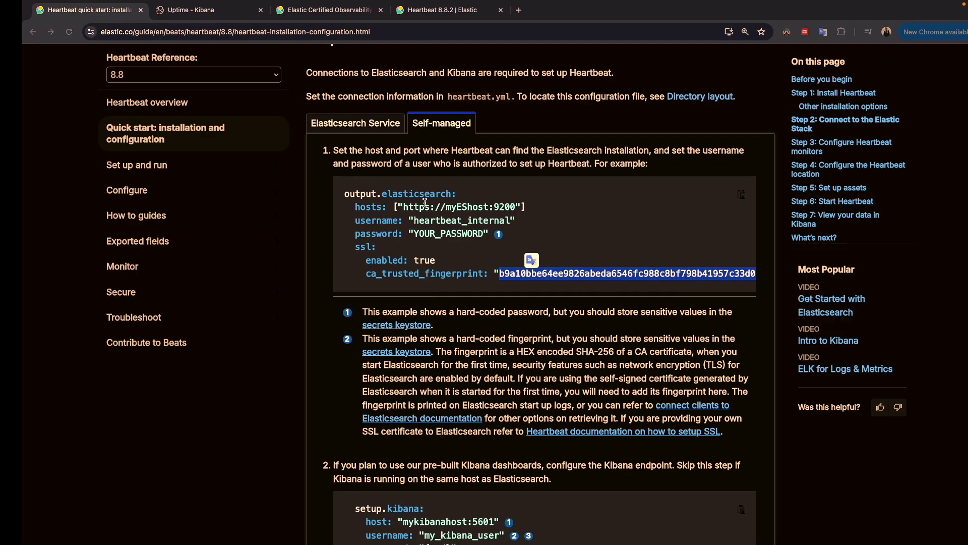
key("super+Tab")
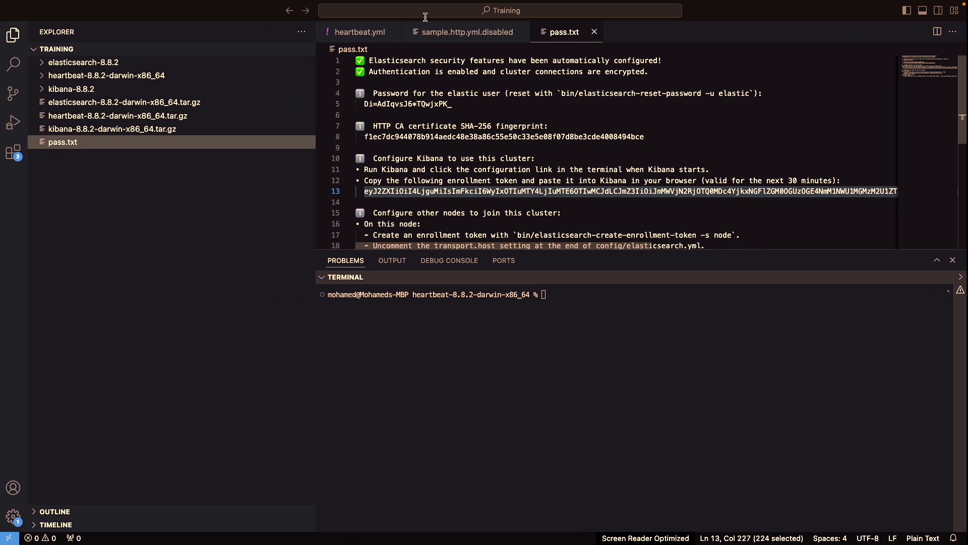
Open heartbeat.yml and inspect its output.elasticsearch settings, including the protocol line
left_click(361, 31)
scroll(444, 185, "down", 20)
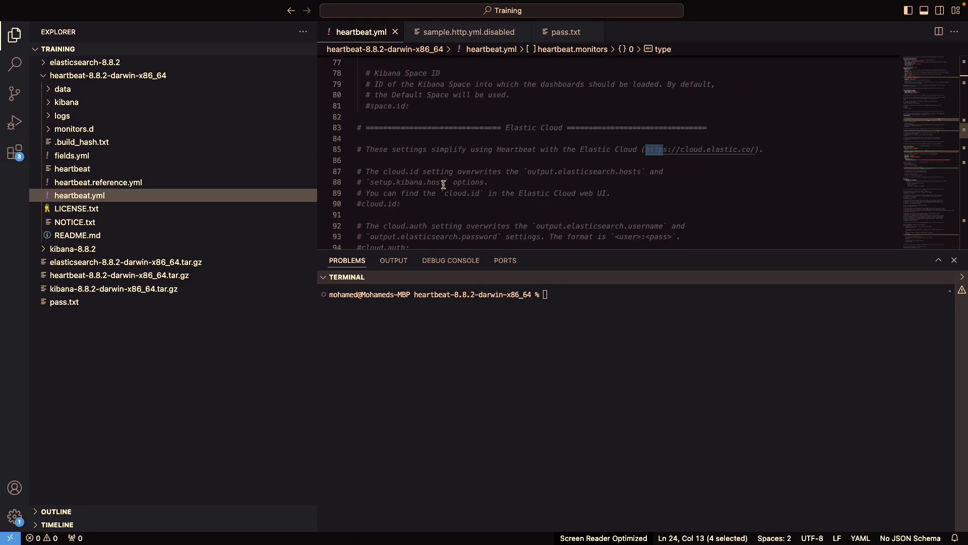
scroll(444, 184, "up", 3)
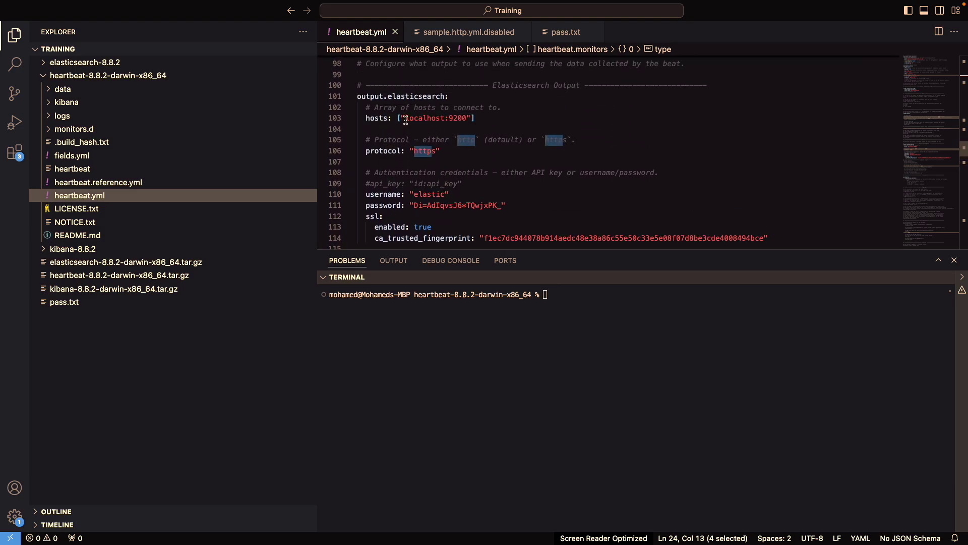
double_click(382, 150)
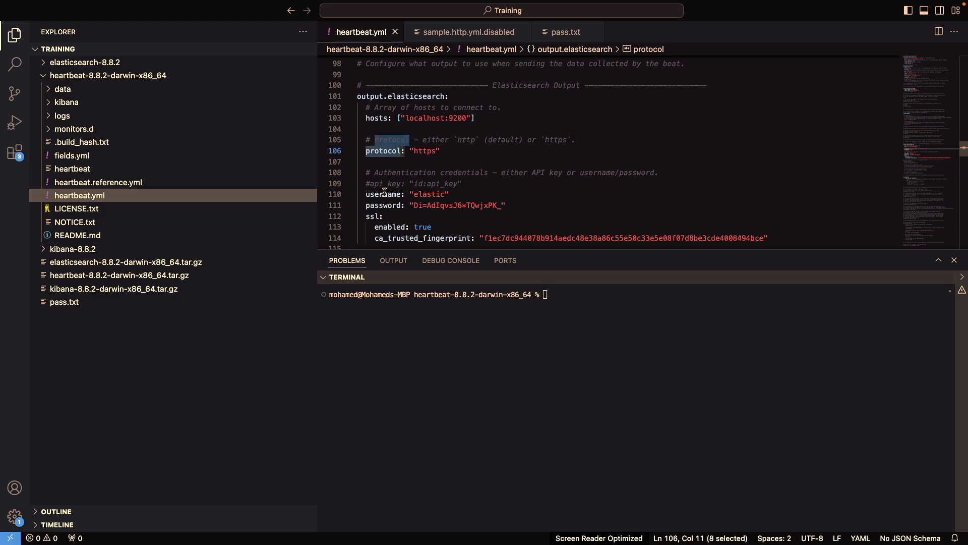
scroll(386, 214, "down", 2)
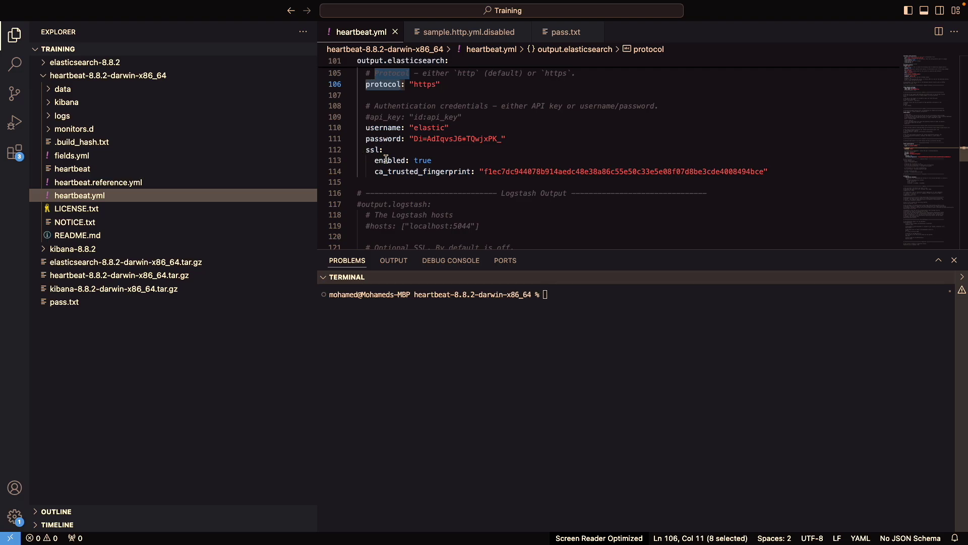
Compare the output settings against the docs, then read the docs' setup.kibana example
key("ctrl+Right")
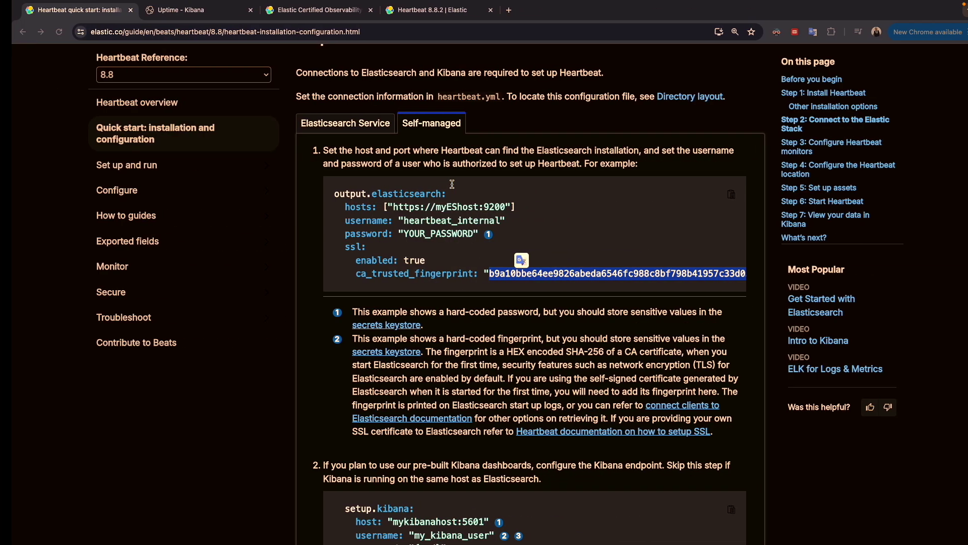
key("ctrl+Left")
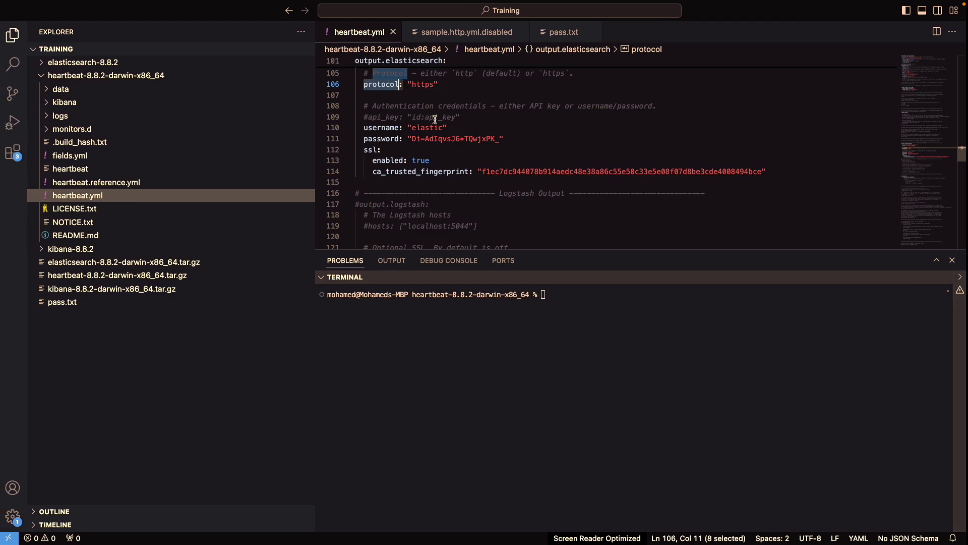
scroll(435, 121, "up", 2)
scroll(435, 119, "down", 2)
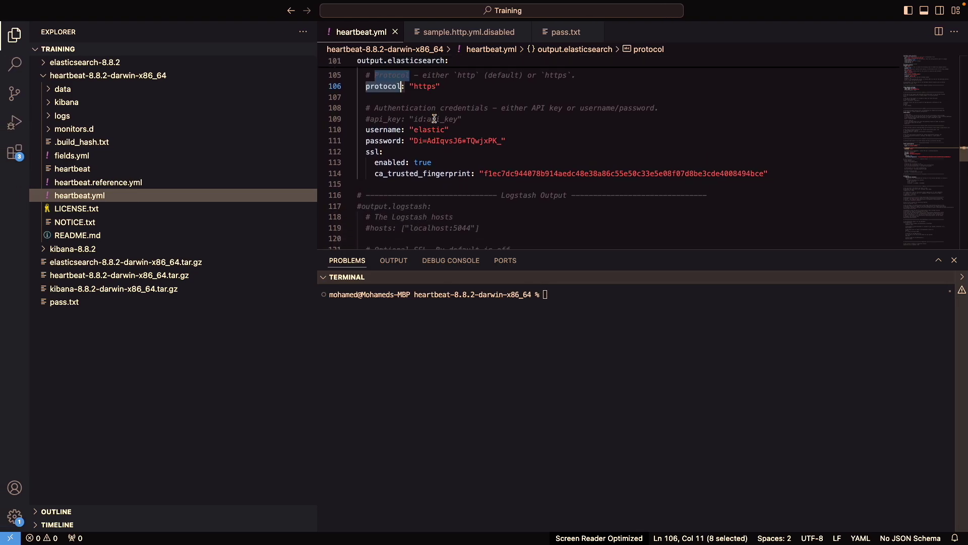
scroll(434, 119, "up", 2)
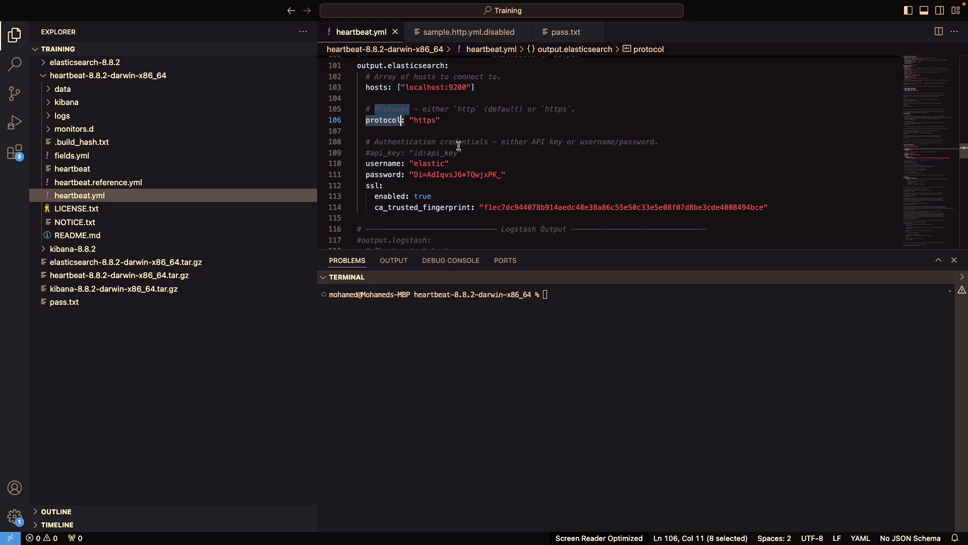
key("ctrl+Right")
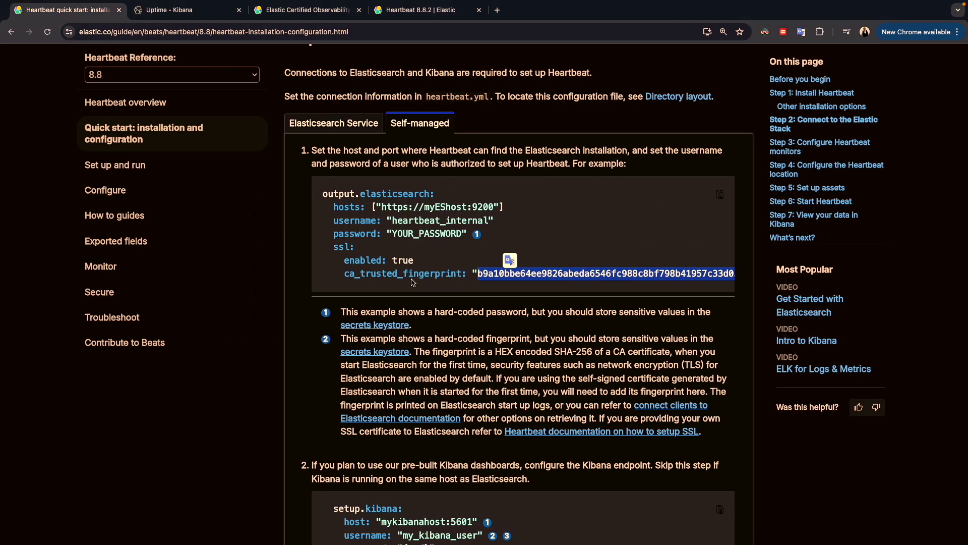
scroll(412, 282, "down", 5)
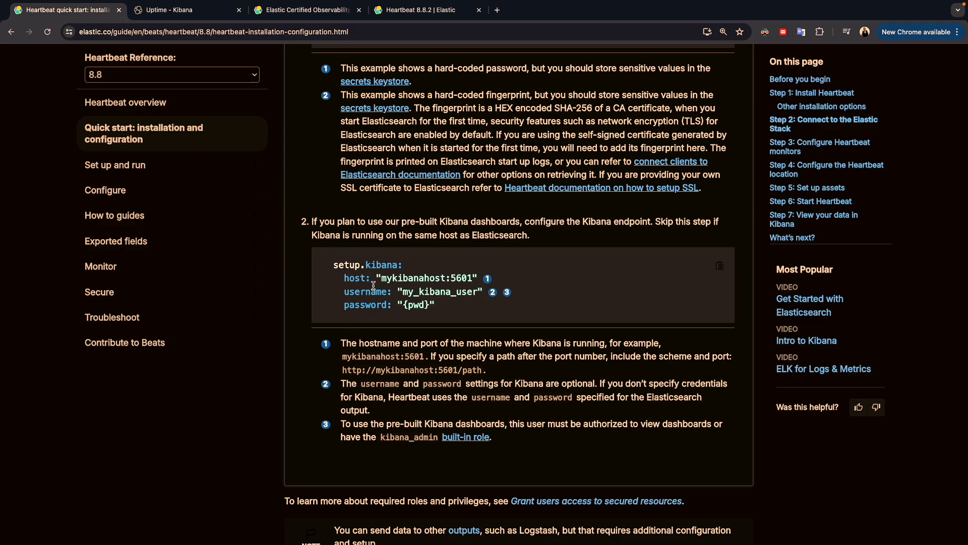
key("super+Tab")
Scroll heartbeat.yml up to setup.kibana, then the docs down to Step 3: Configure Heartbeat monitors
scroll(403, 157, "up", 5)
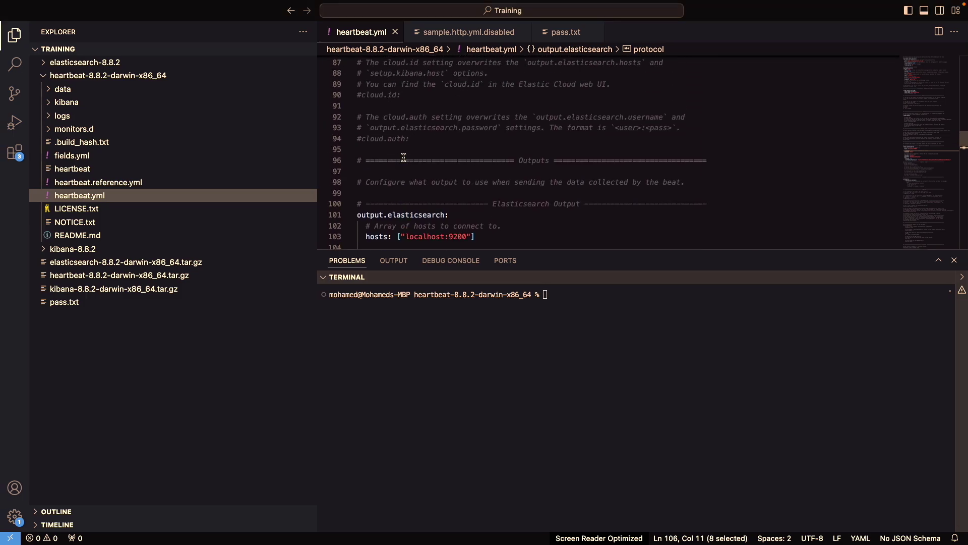
scroll(403, 157, "up", 4)
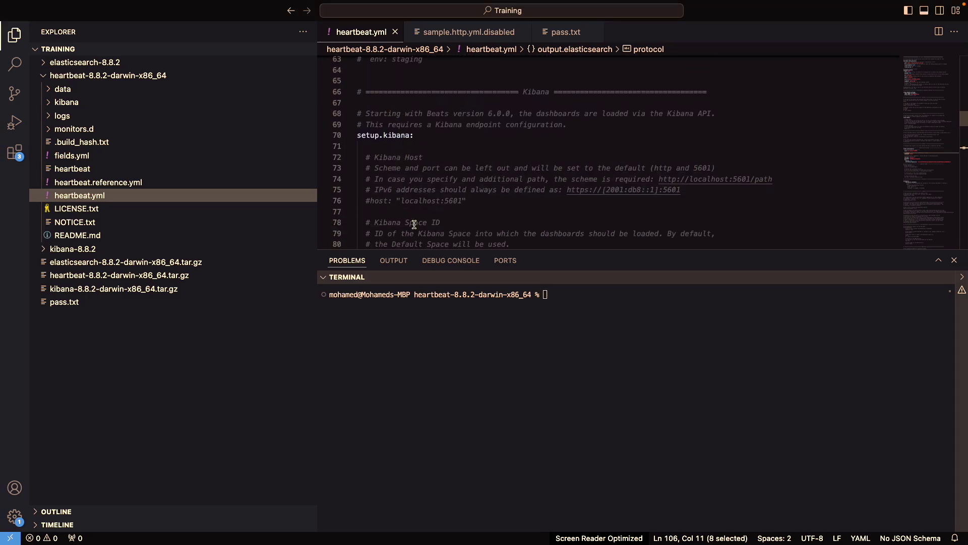
key("super+Tab")
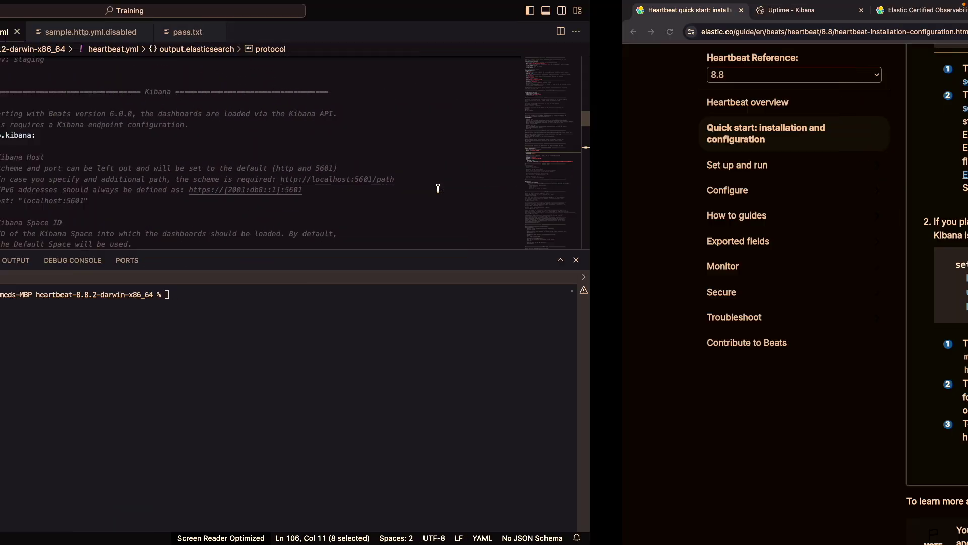
scroll(456, 299, "down", 10)
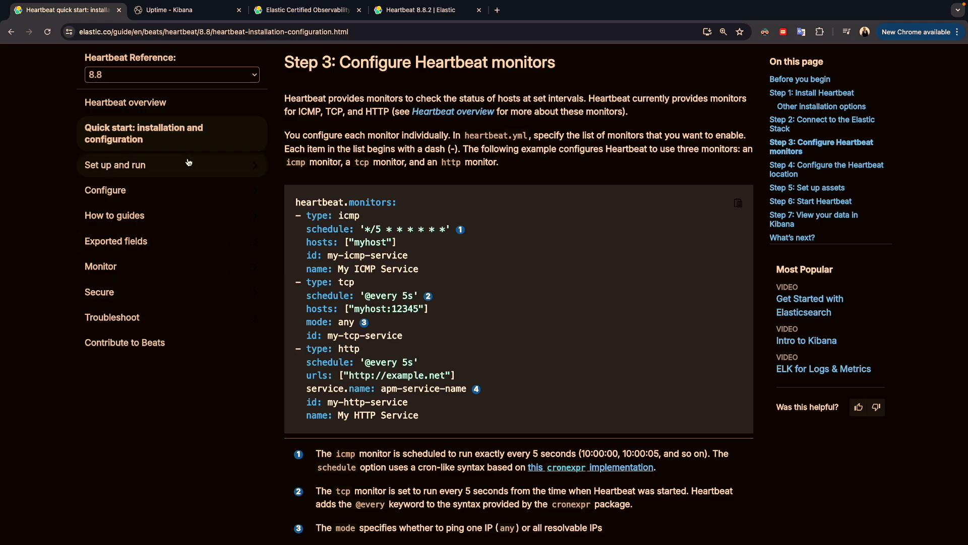
Match the Heartbeat overview's ICMP, TCP and HTTP monitors to the exam's reachability objective
left_click(141, 103)
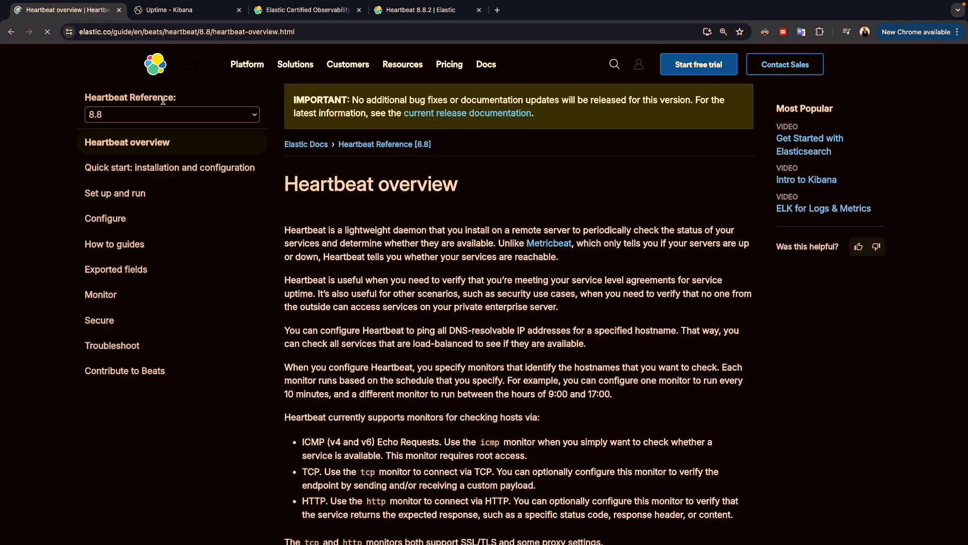
scroll(390, 308, "down", 2)
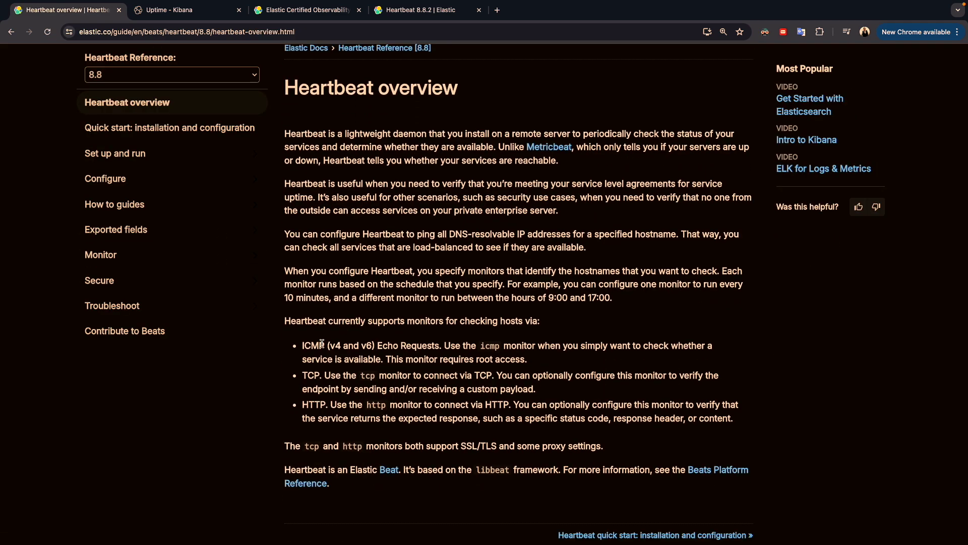
left_click_drag(301, 348, 332, 346)
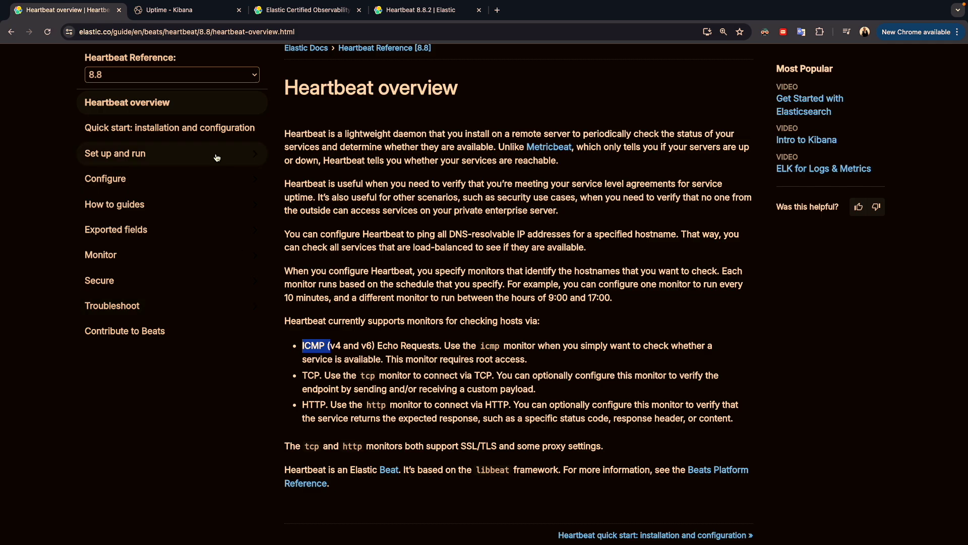
left_click(288, 10)
scroll(328, 370, "down", 2)
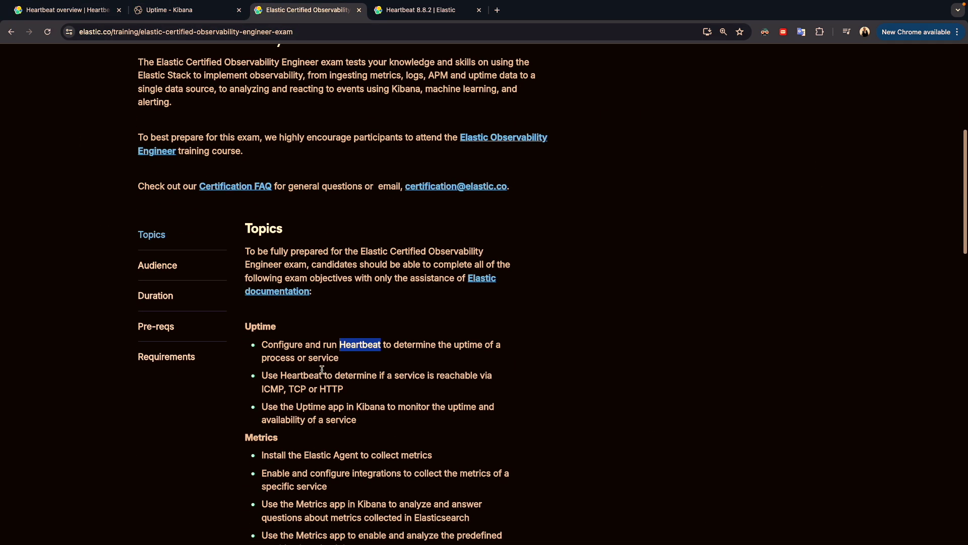
left_click_drag(261, 376, 359, 391)
left_click(360, 392)
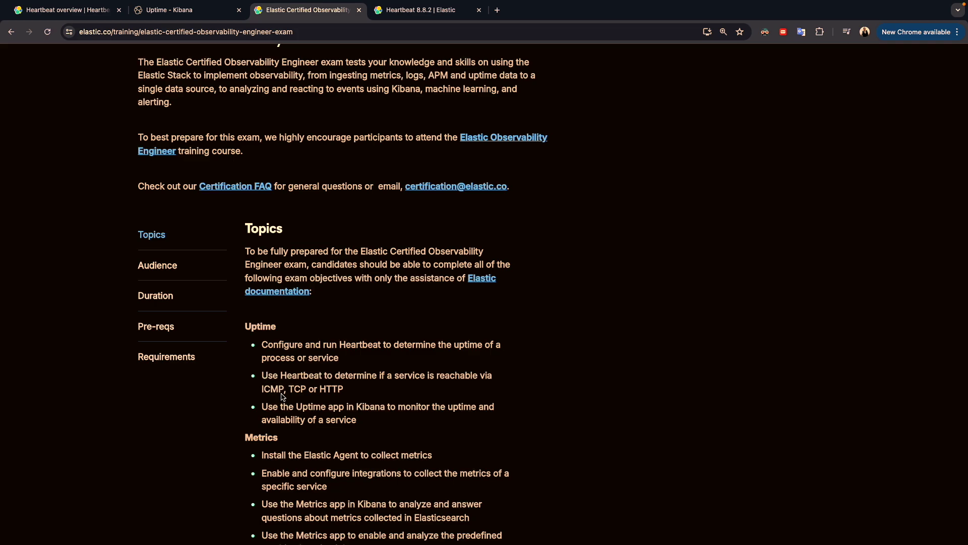
left_click(110, 11)
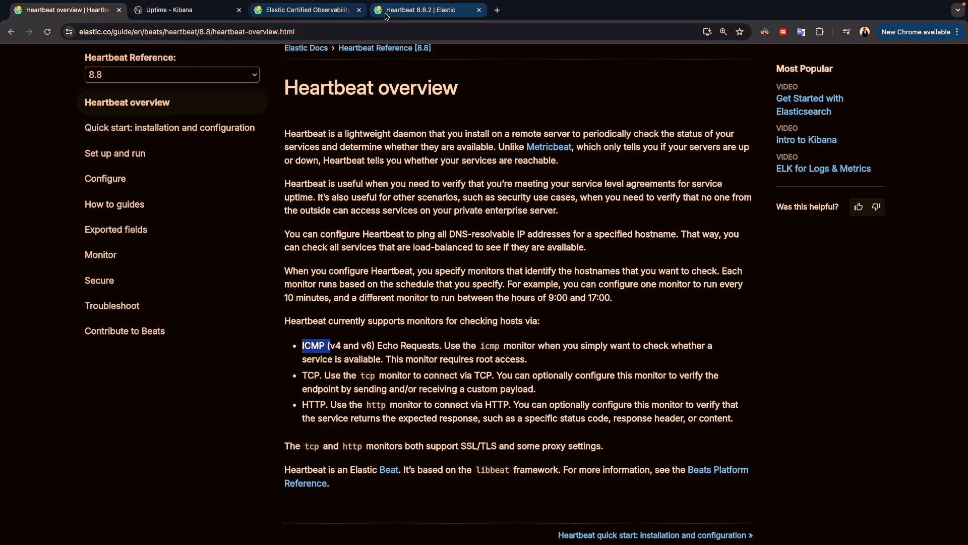
Scroll the quick start guide to Step 3's monitors example, then return to heartbeat.yml
left_click(112, 123)
scroll(512, 432, "down", 10)
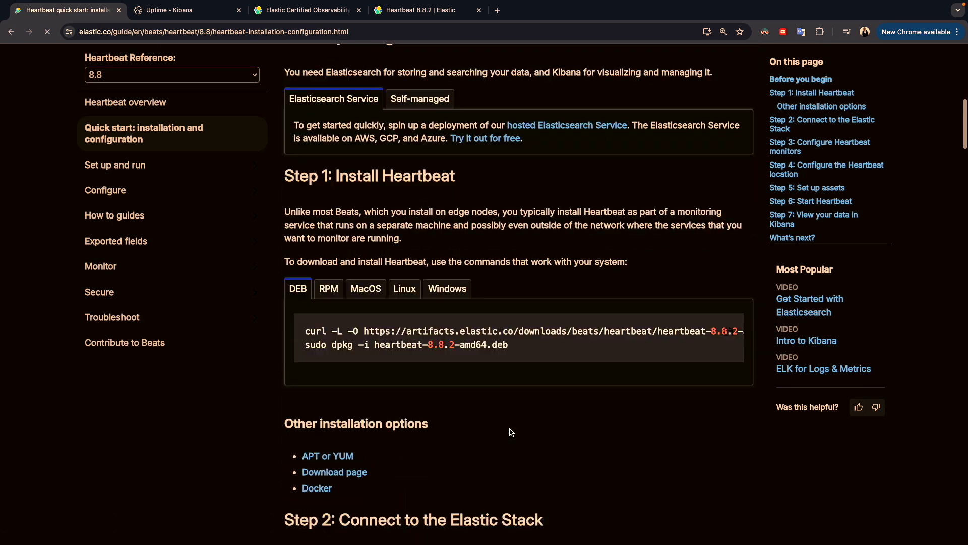
scroll(511, 432, "down", 4)
scroll(457, 234, "down", 8)
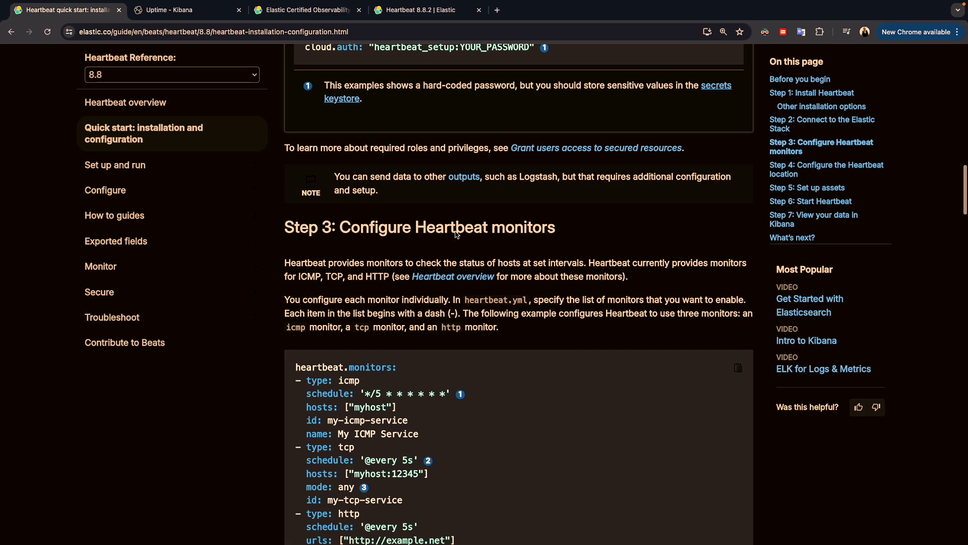
scroll(429, 222, "down", 3)
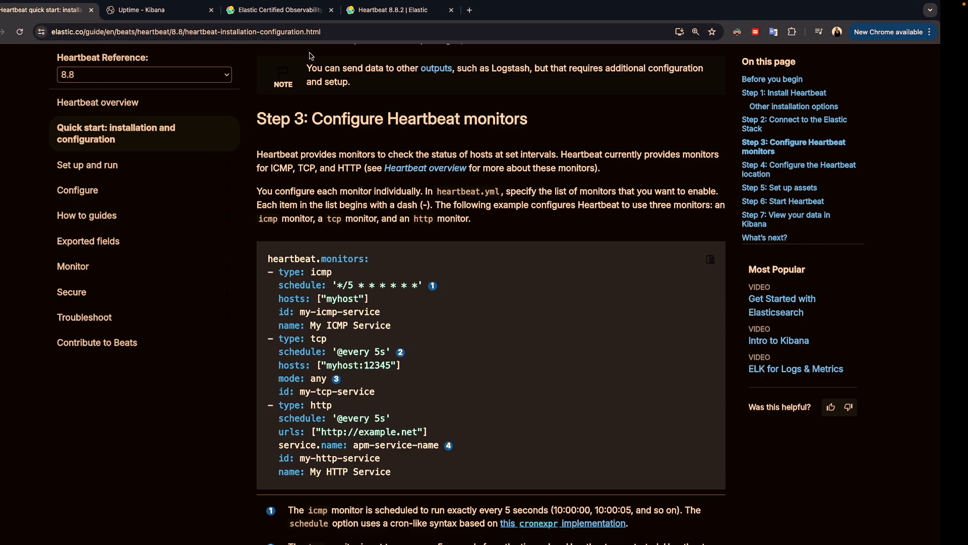
key("ctrl+Left")
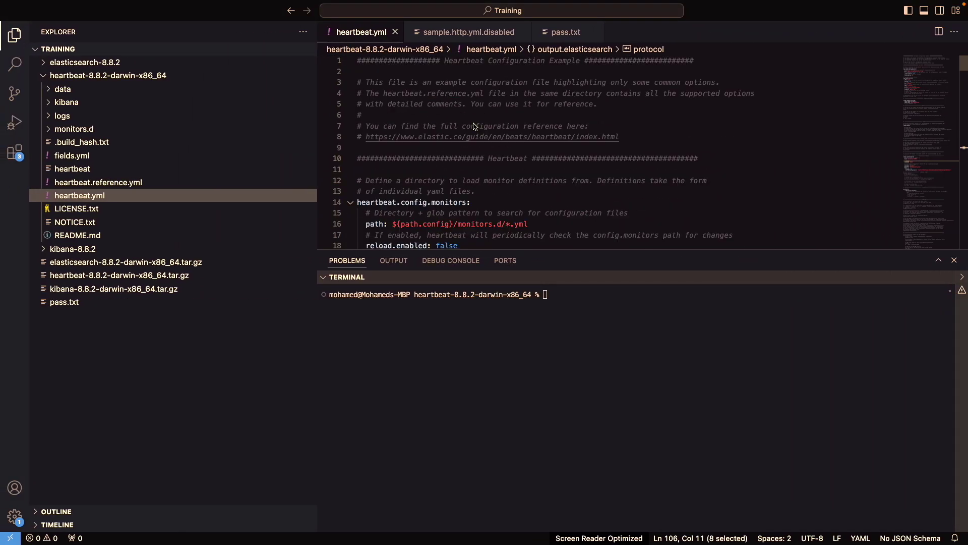
Expand monitors.d to list the http, icmp and tcp samples and locate heartbeat.config.monitors
scroll(464, 162, "down", 6)
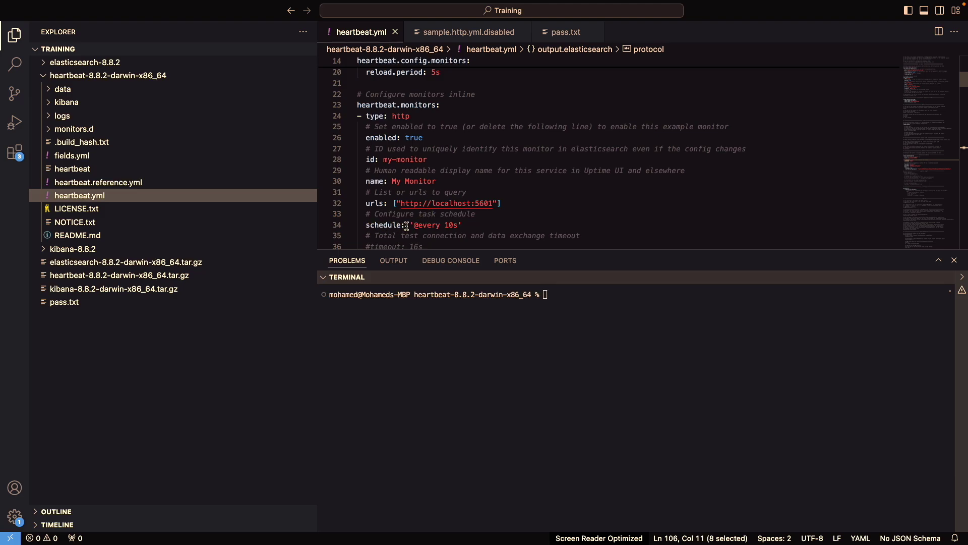
scroll(456, 228, "down", 1)
scroll(456, 228, "down", 3)
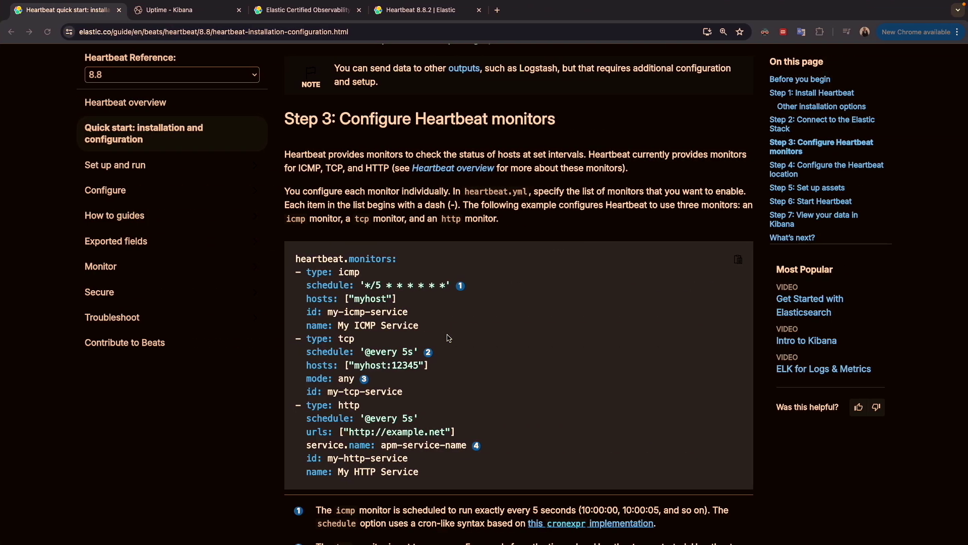
scroll(442, 252, "down", 5)
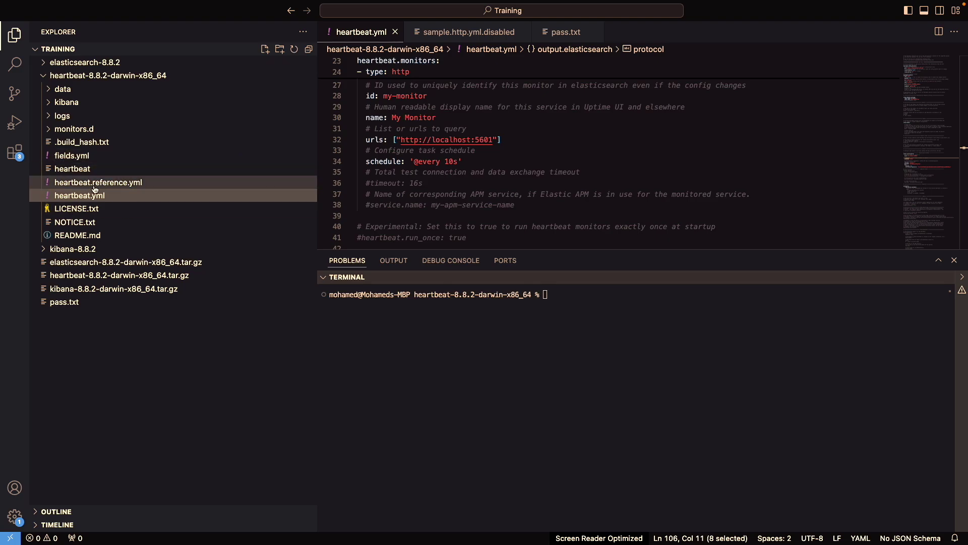
left_click(50, 130)
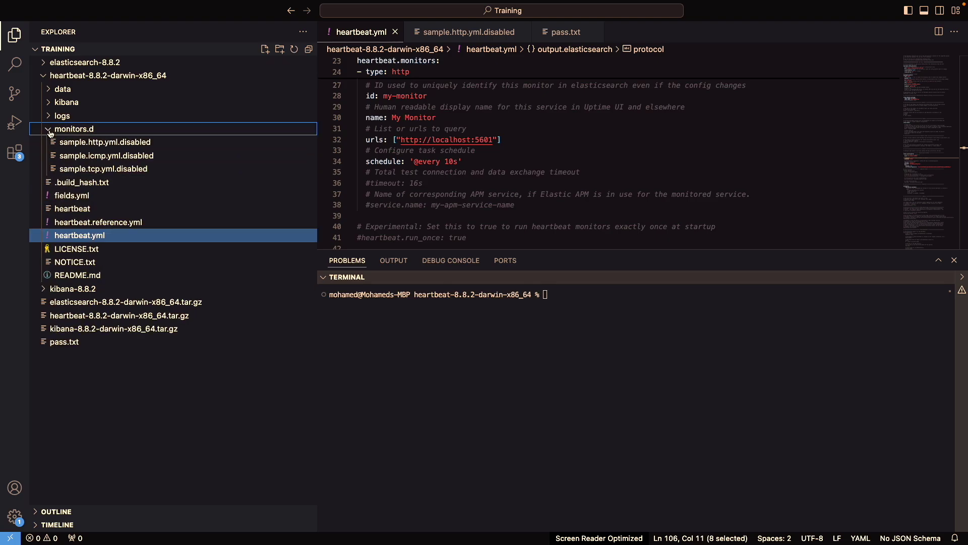
scroll(447, 156, "up", 5)
scroll(447, 156, "up", 1)
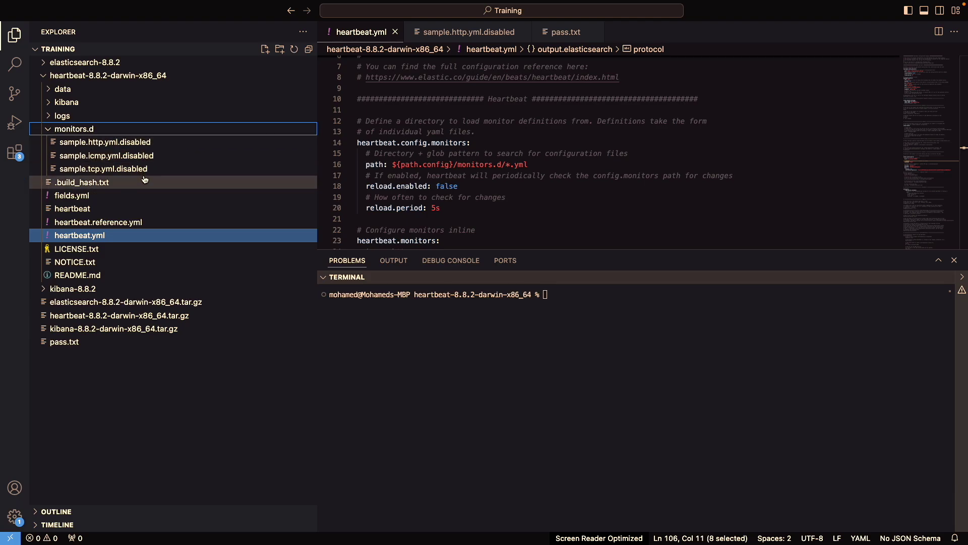
Read through sample.http.yml.disabled, noting its http type and monitor name
left_click(139, 145)
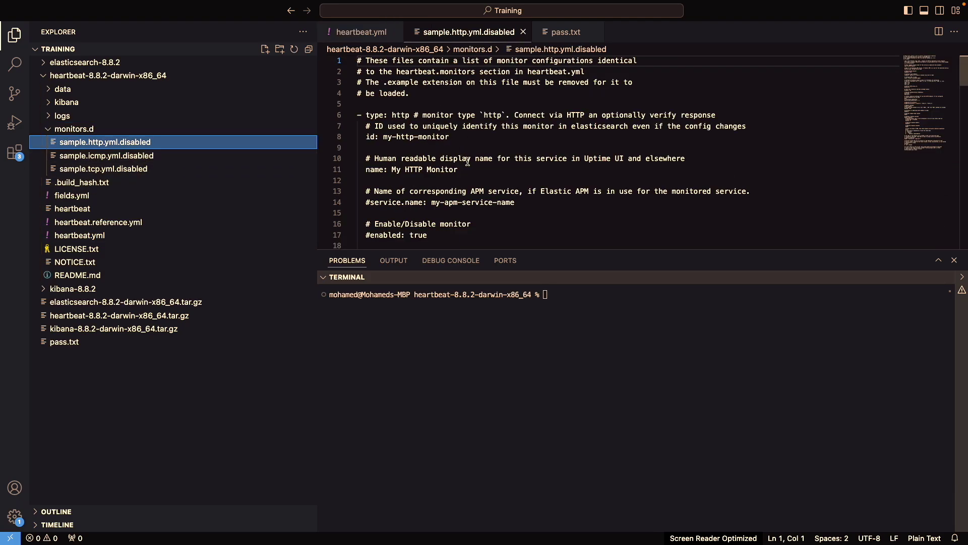
scroll(467, 158, "down", 5)
scroll(468, 161, "up", 4)
double_click(435, 146)
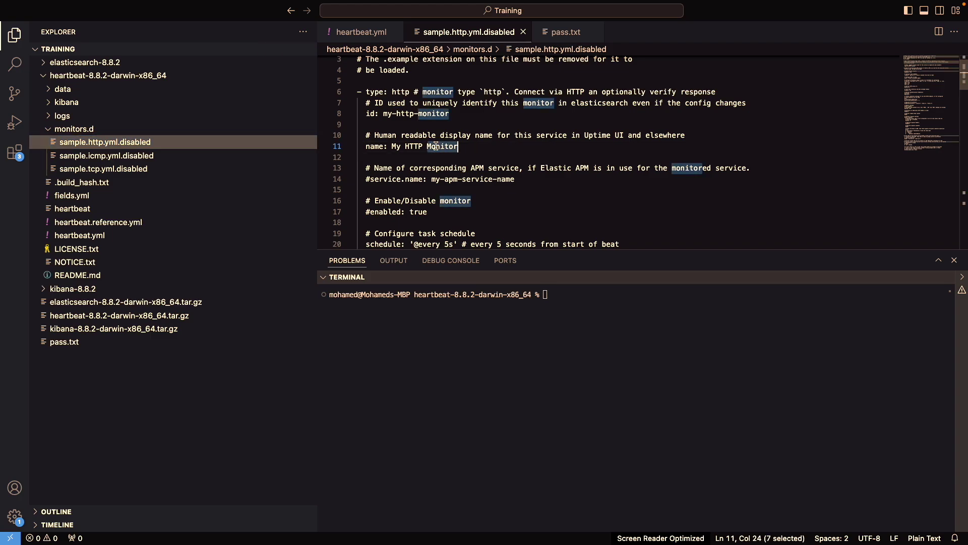
scroll(425, 124, "up", 1)
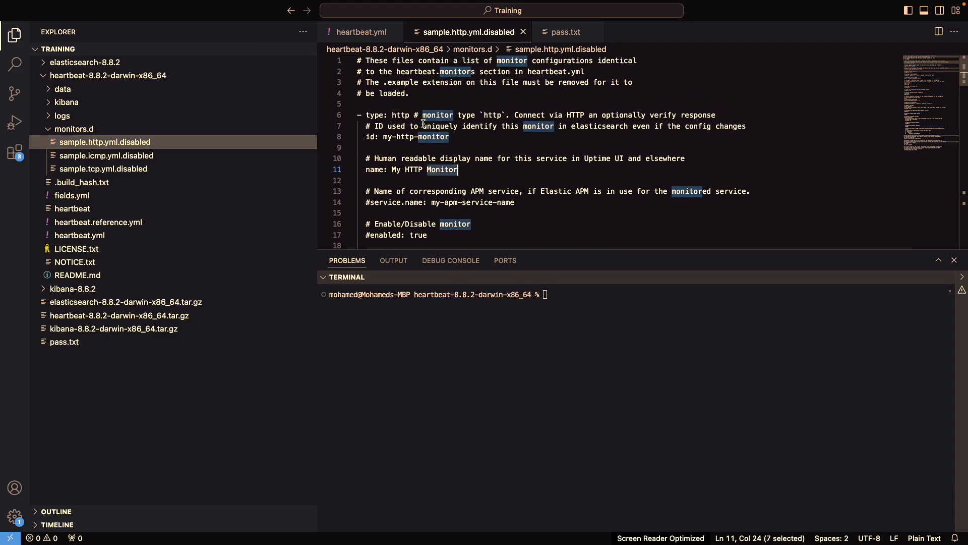
double_click(394, 115)
scroll(393, 185, "down", 5)
scroll(393, 185, "down", 8)
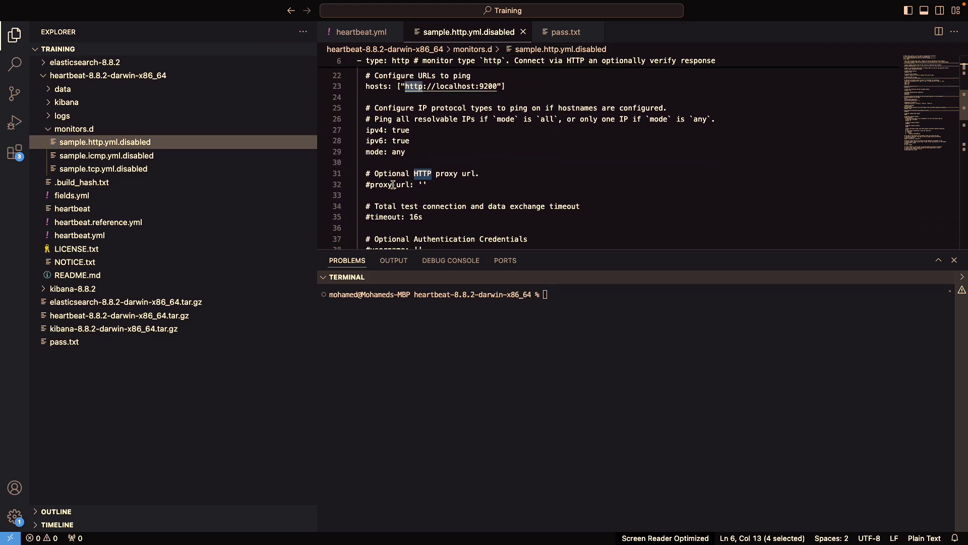
scroll(393, 185, "down", 10)
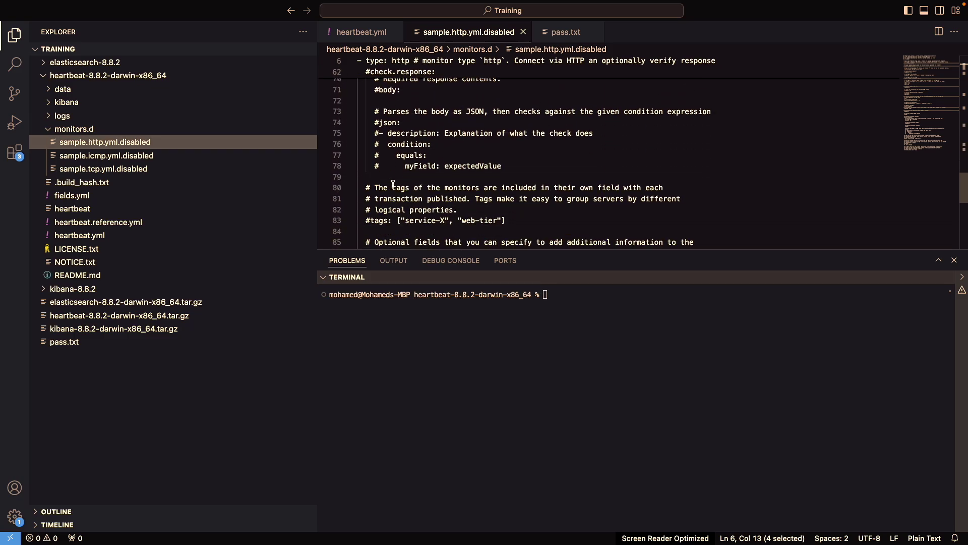
Collapse monitors.d and return to the heartbeat.yml tab
left_click(193, 139)
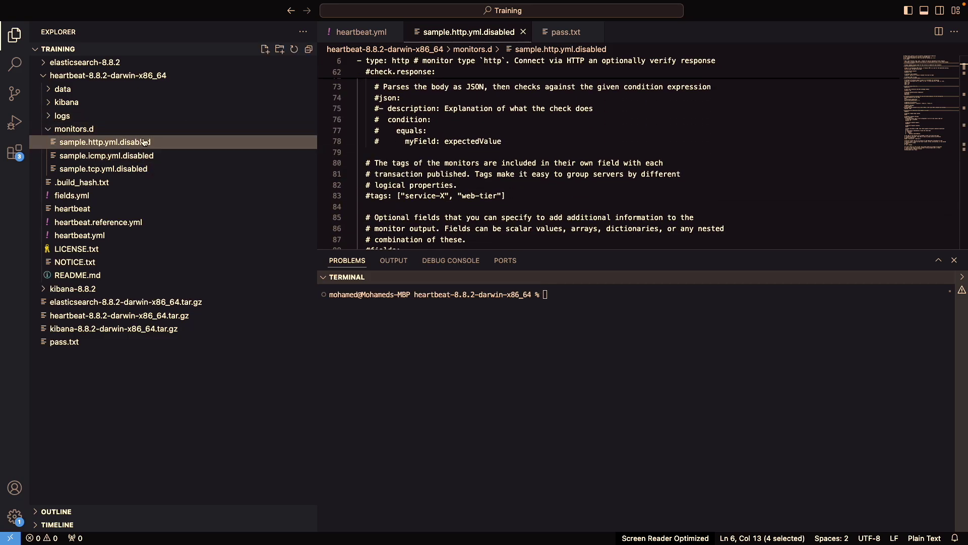
left_click(54, 130)
left_click(360, 31)
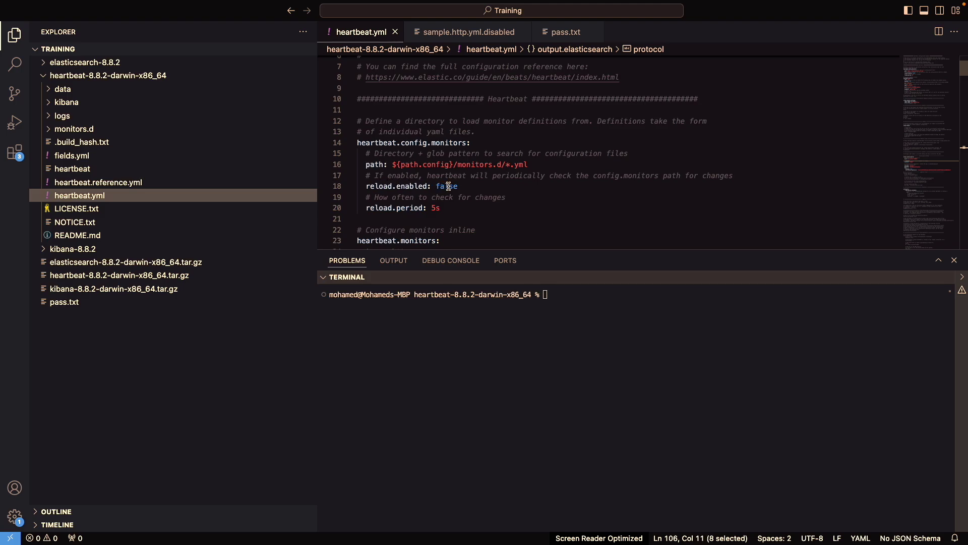
Leave monitors.d expanded, then view the docs' tip to test configs with ./heartbeat test config -e
scroll(455, 189, "down", 5)
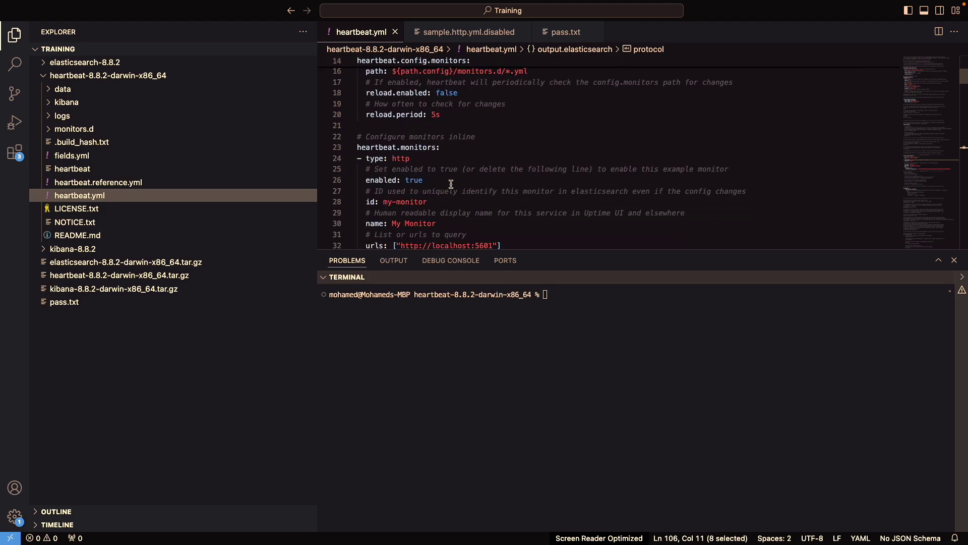
left_click(73, 129)
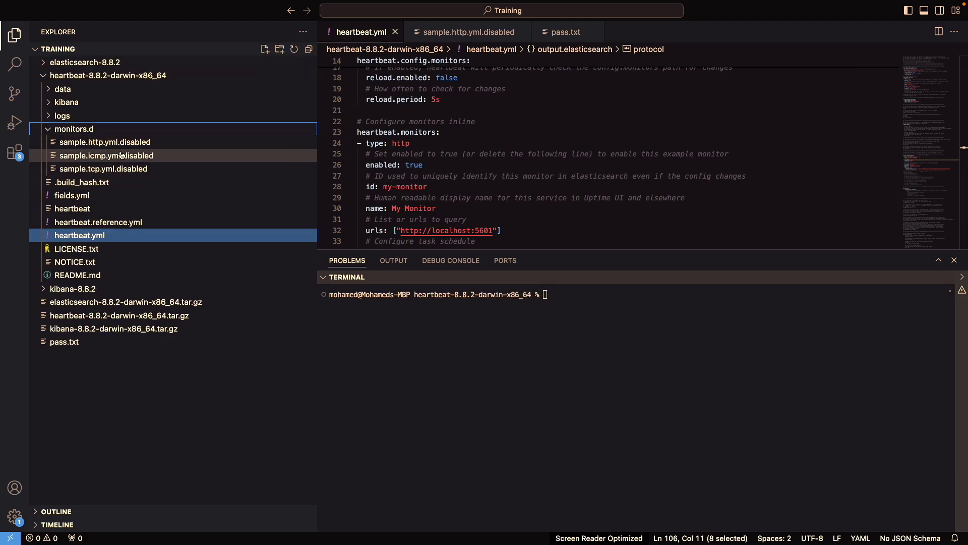
left_click(49, 129)
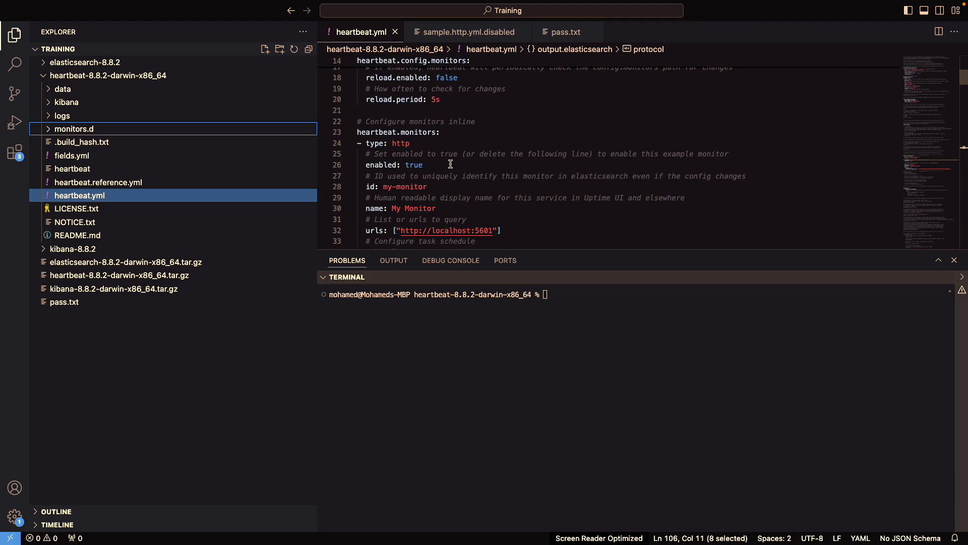
scroll(465, 196, "down", 2)
scroll(465, 196, "up", 2)
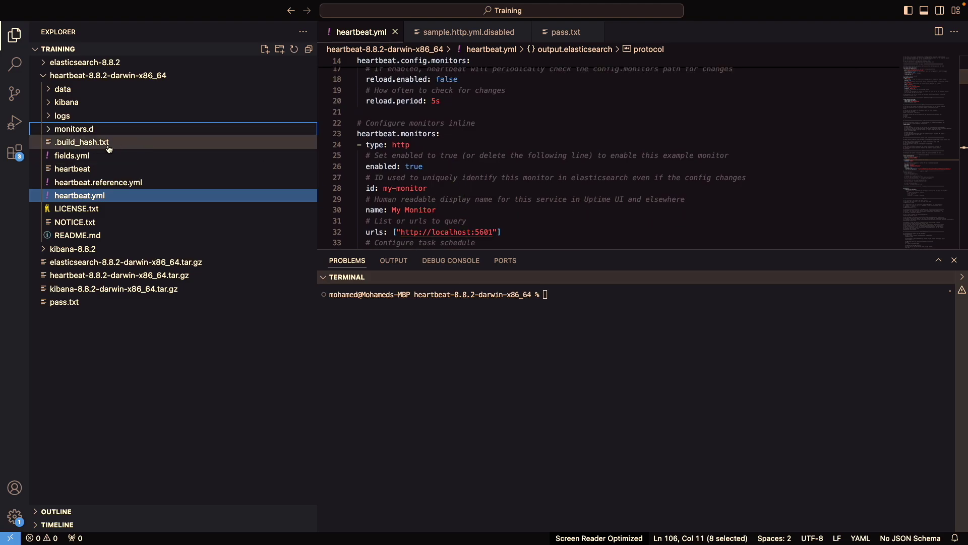
left_click(54, 131)
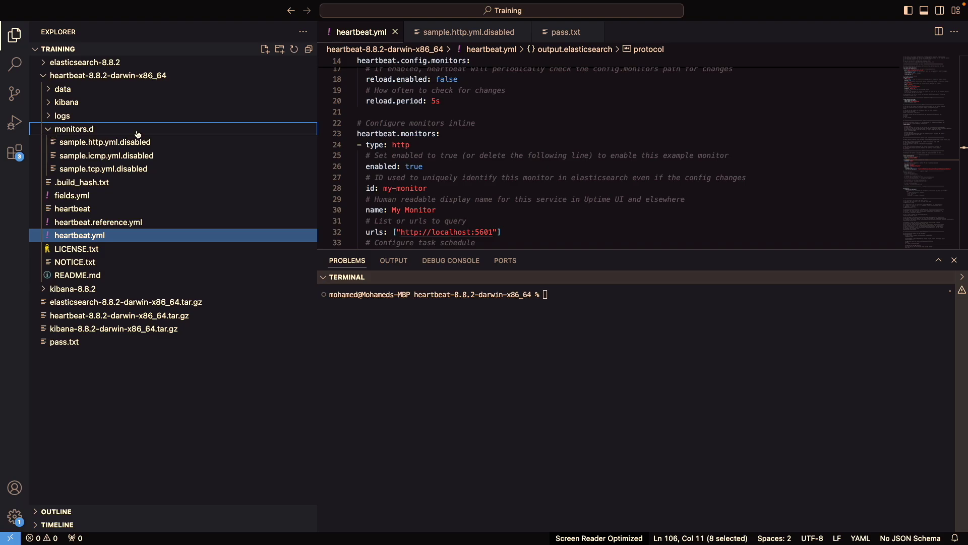
key("super+Tab")
scroll(501, 112, "down", 2)
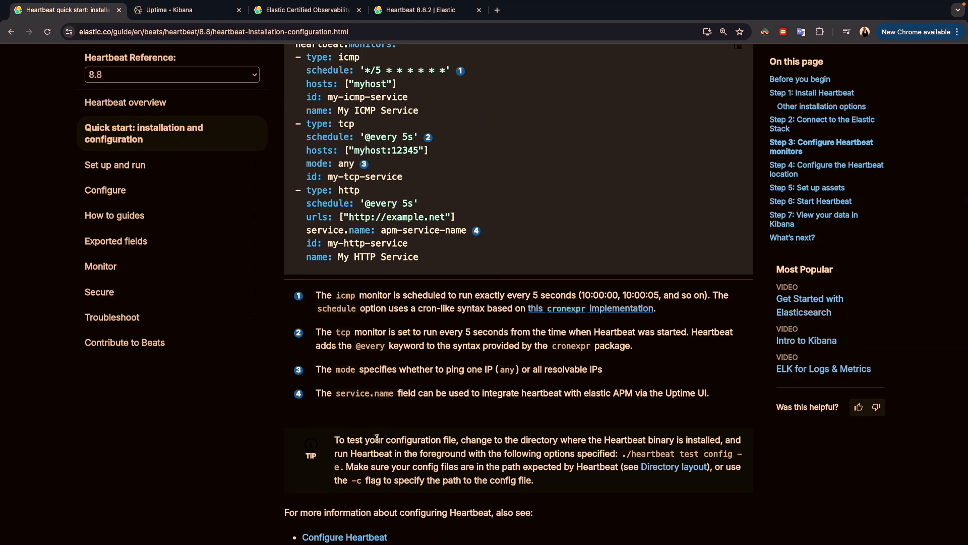
Scroll to Step 5: Set up assets and select the 'heartbeat setup -e' command
scroll(376, 435, "down", 2)
scroll(355, 246, "down", 10)
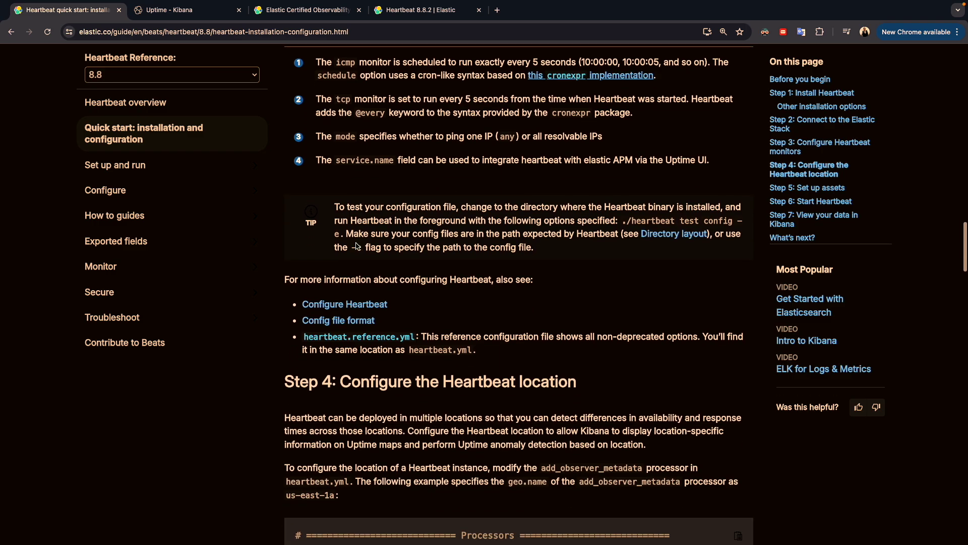
scroll(357, 246, "down", 8)
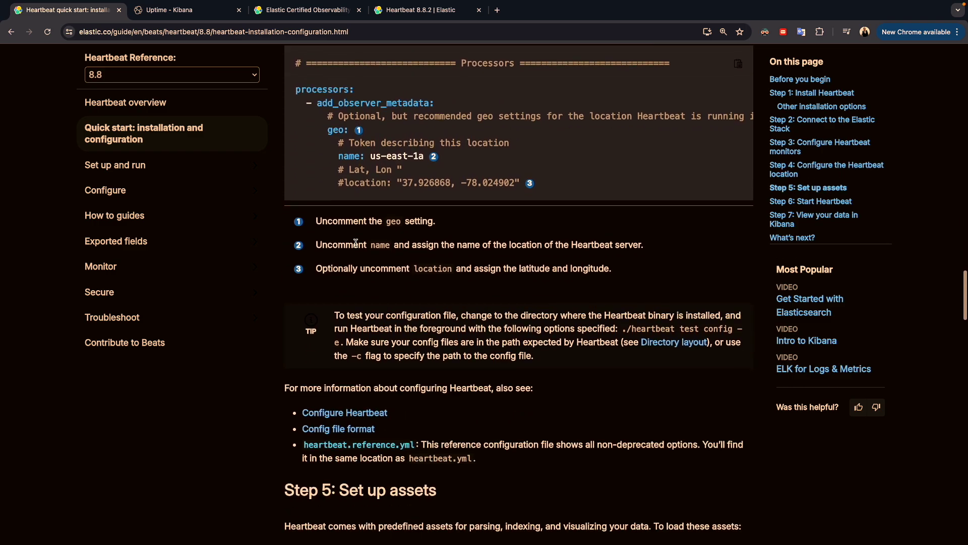
scroll(356, 247, "down", 1)
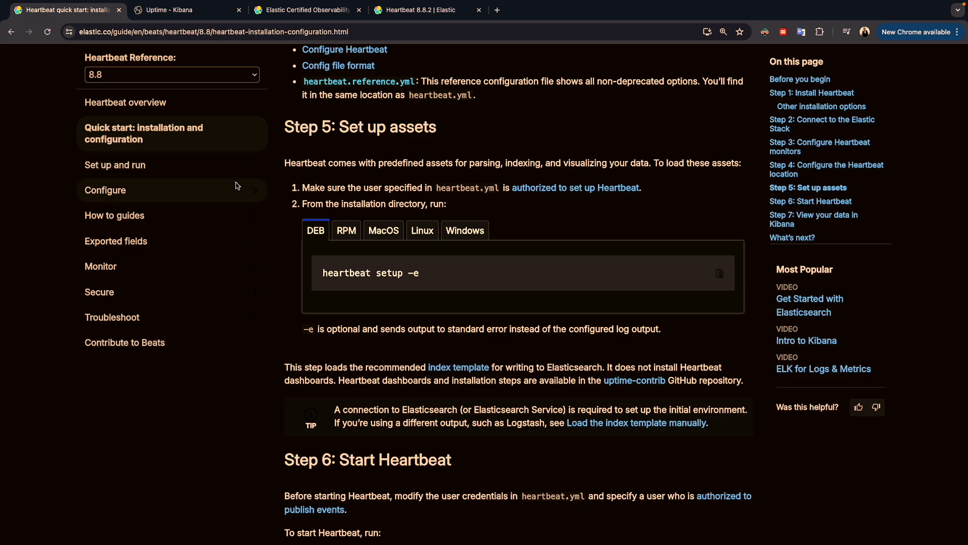
left_click_drag(316, 281, 420, 277)
Paste 'heartbeat setup -e' into the VS Code terminal and run it
key("super+c")
key("ctrl+Right")
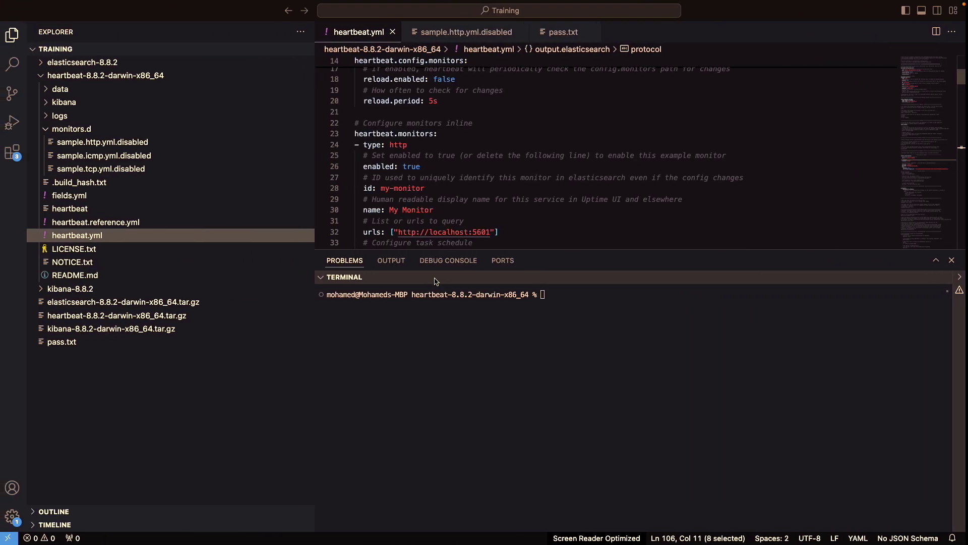
key("super+v")
key("Return")
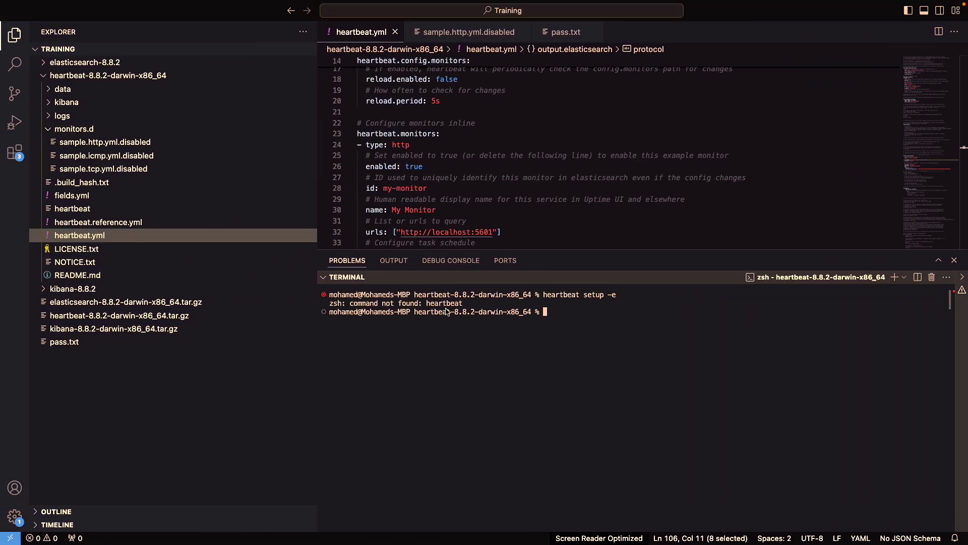
Check the macOS form in the docs and run './heartbeat setup -e' from the install folder
key("ctrl+Left")
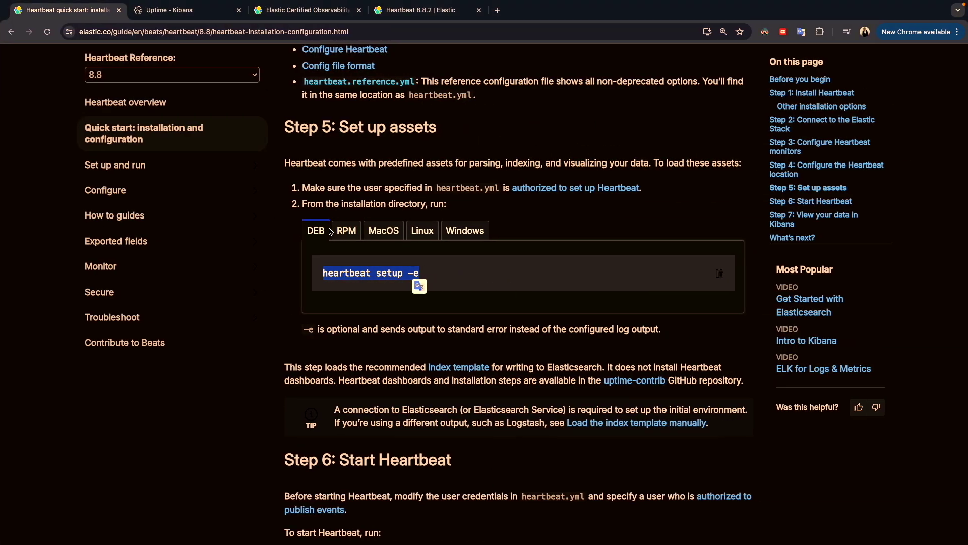
left_click(383, 231)
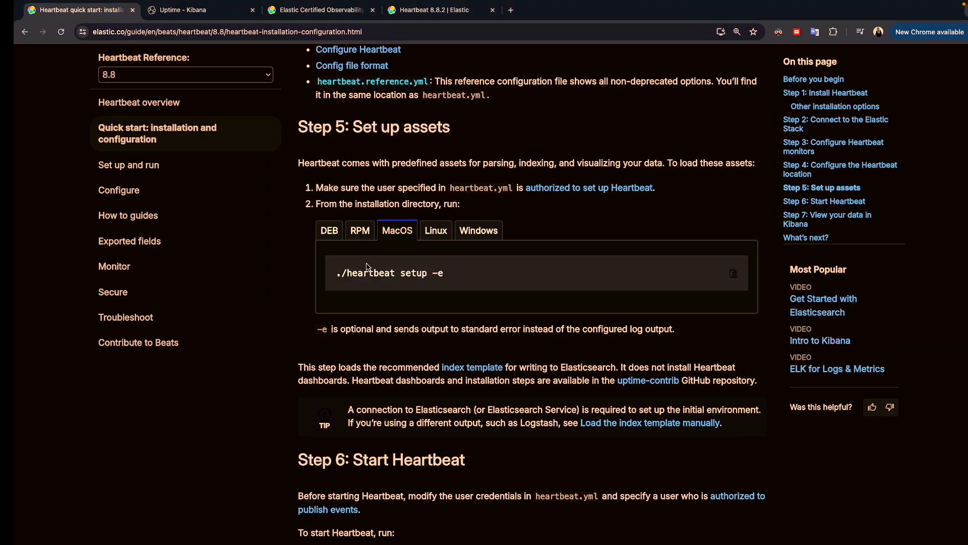
key("ctrl+Right")
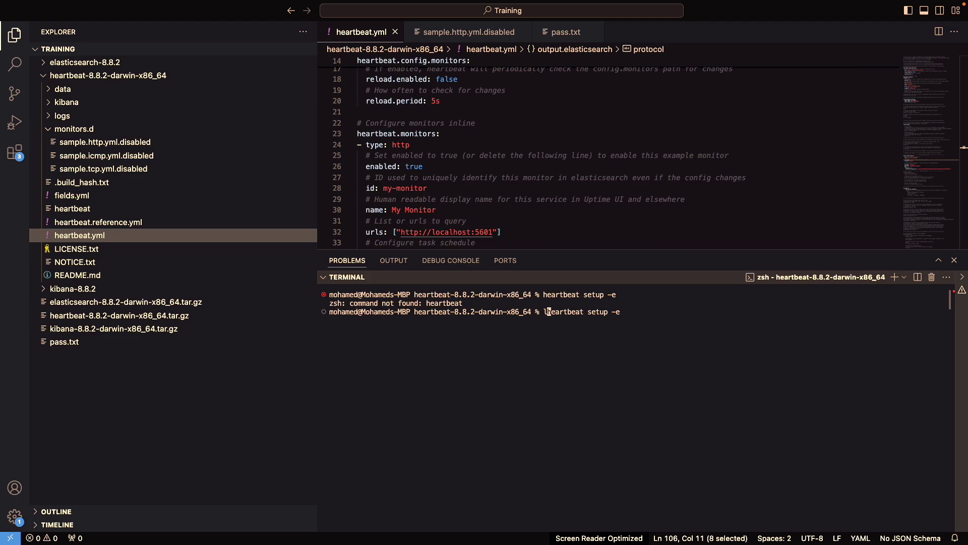
type("./")
key("Return")
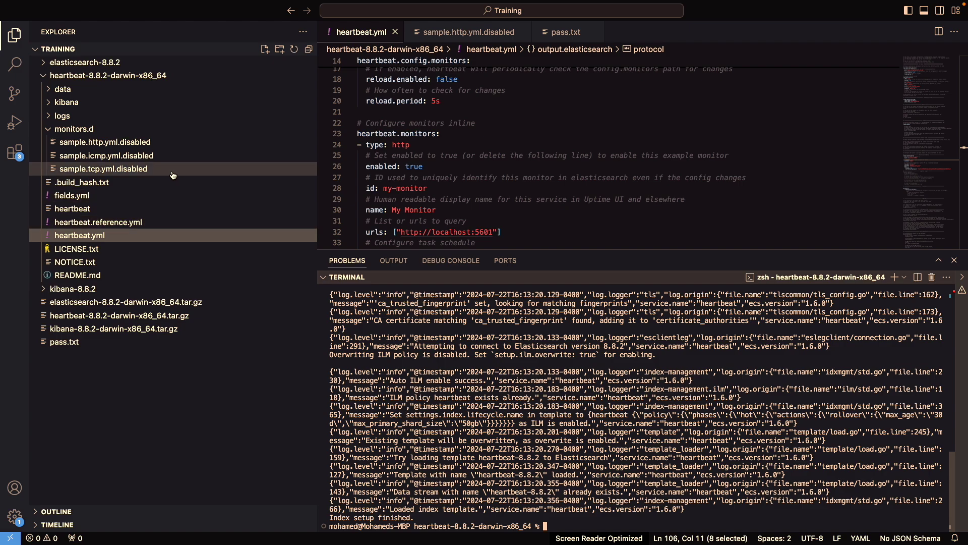
Hide the file tree and enlarge the terminal to fill the window
left_click(15, 34)
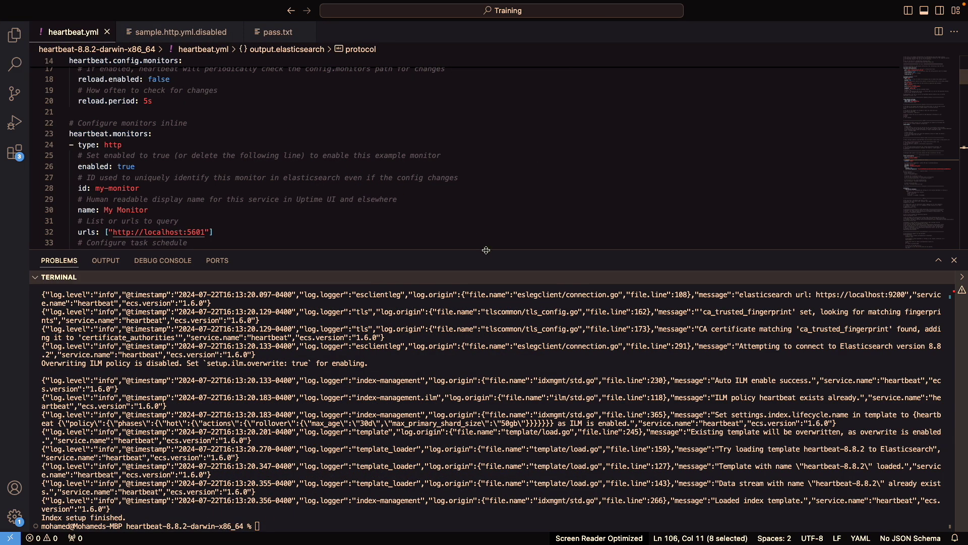
left_click_drag(486, 250, 429, 90)
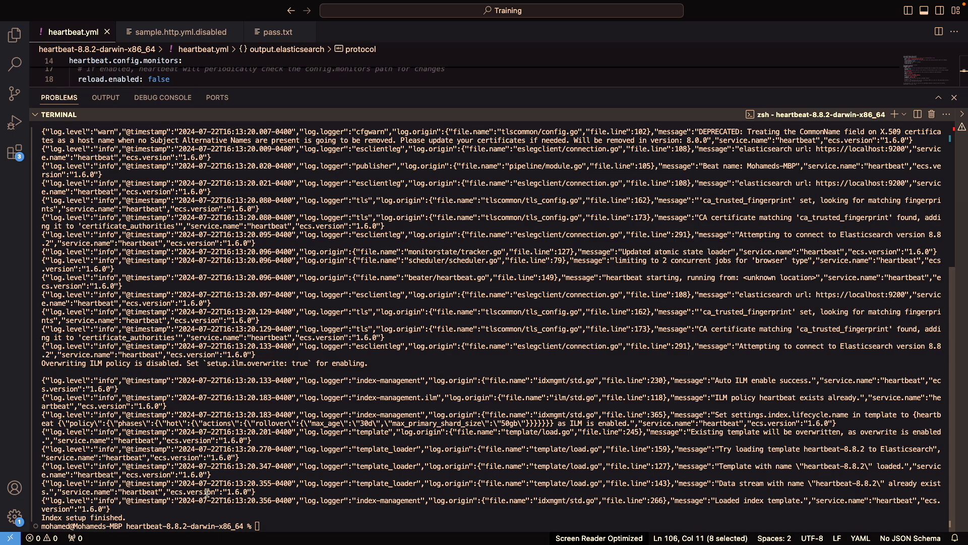
key("ctrl+Right")
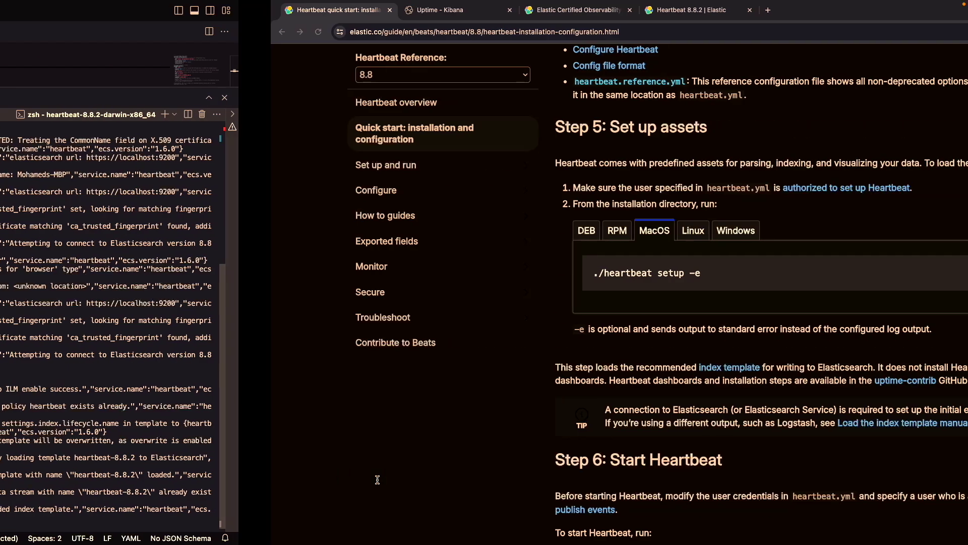
key("ctrl+Left")
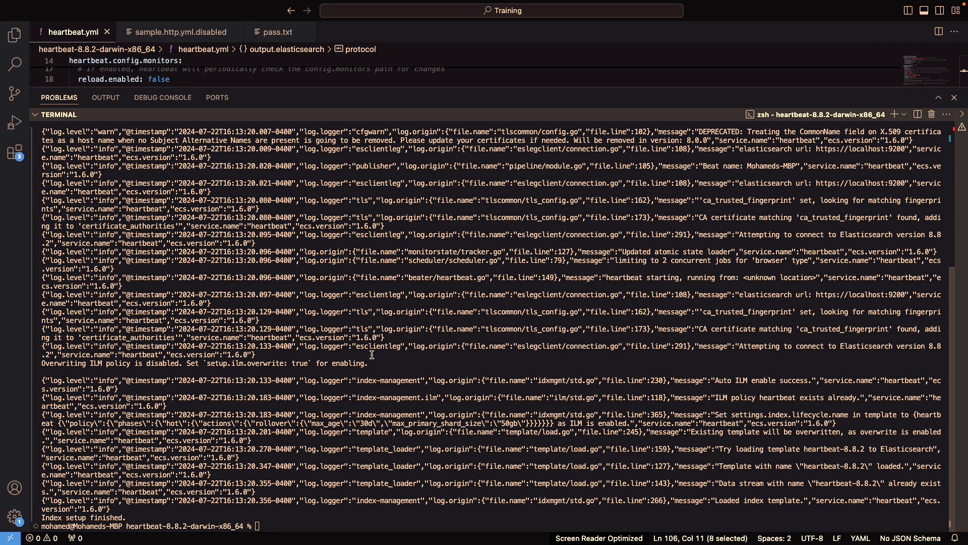
Run './heartbeat setup' without -e, then rerun './heartbeat setup -e' until index setup finishes
key("Up")
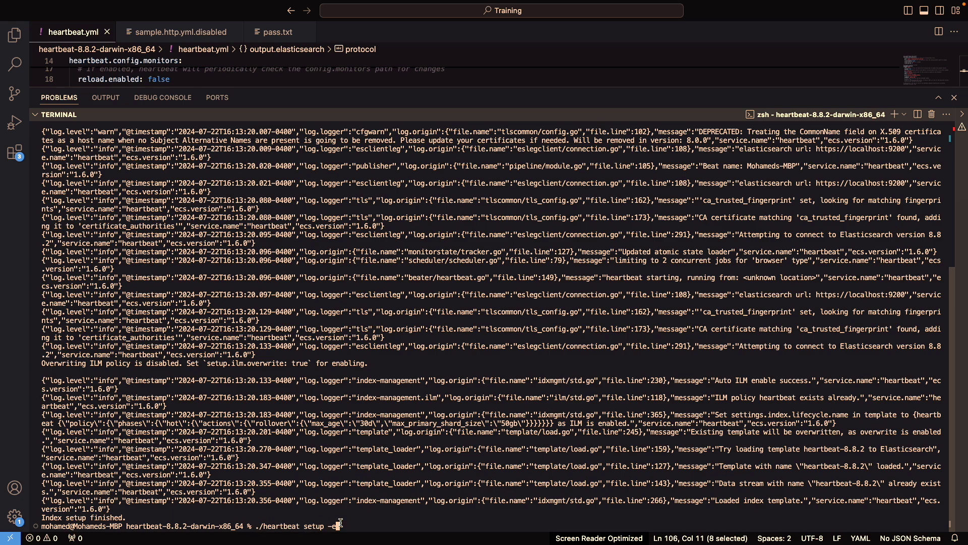
key("BackSpace")
key("BackSpace")
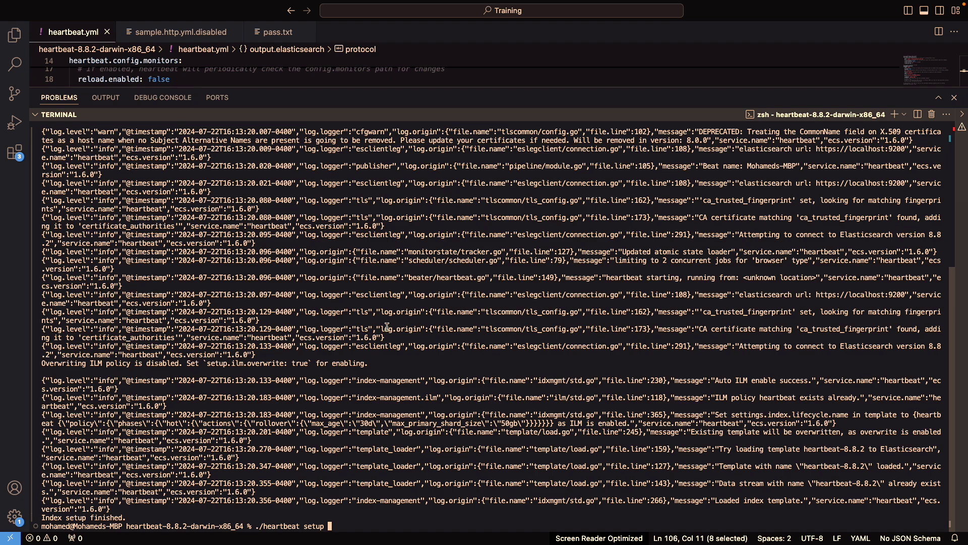
key("Return")
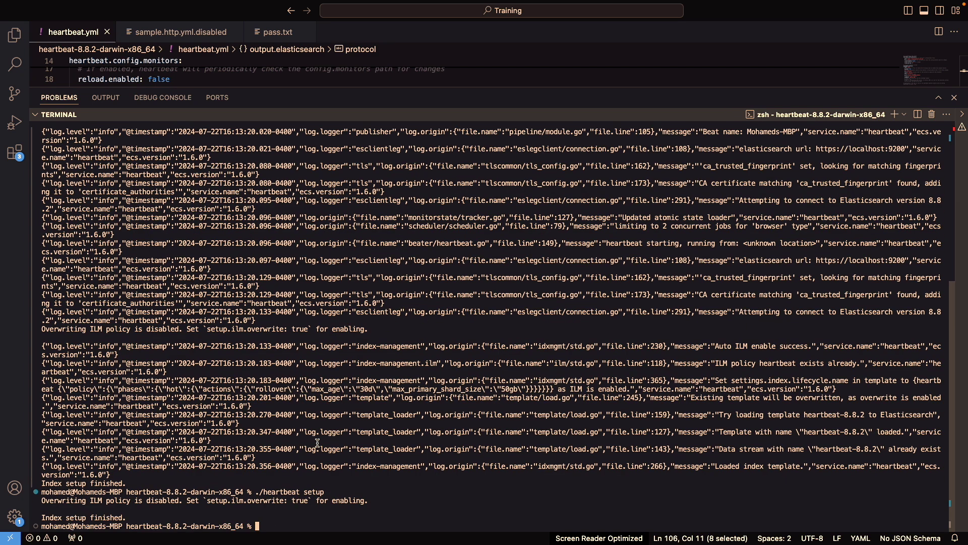
key("Up")
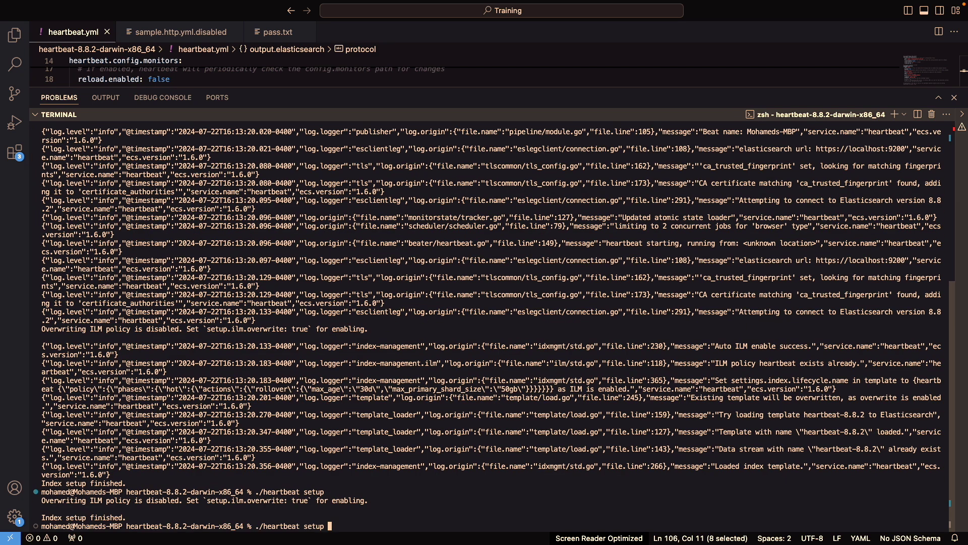
type("-")
type("e")
key("Return")
key("ctrl+Right")
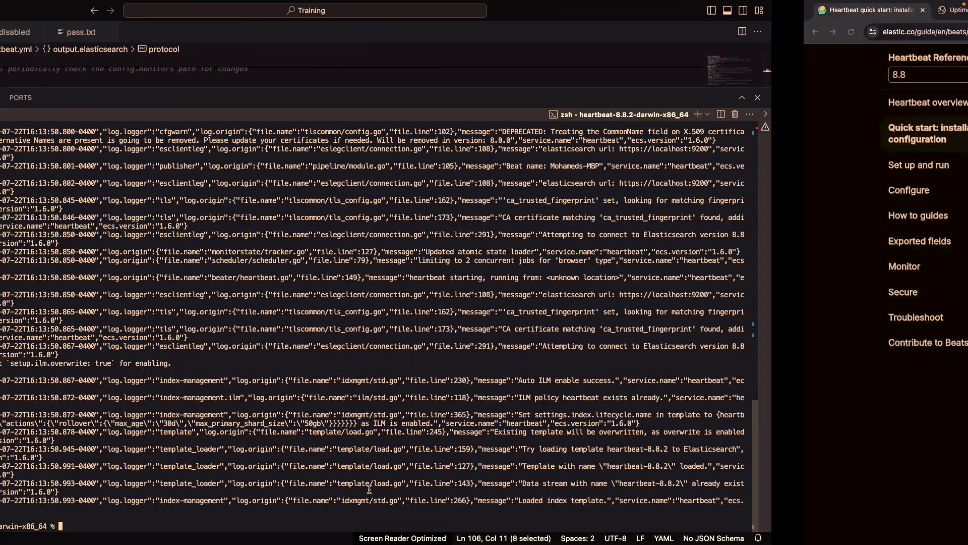
Scroll to Step 6 and select the sudo chown command and 'sudo ./heartbeat -e'
left_click_drag(327, 272, 447, 275)
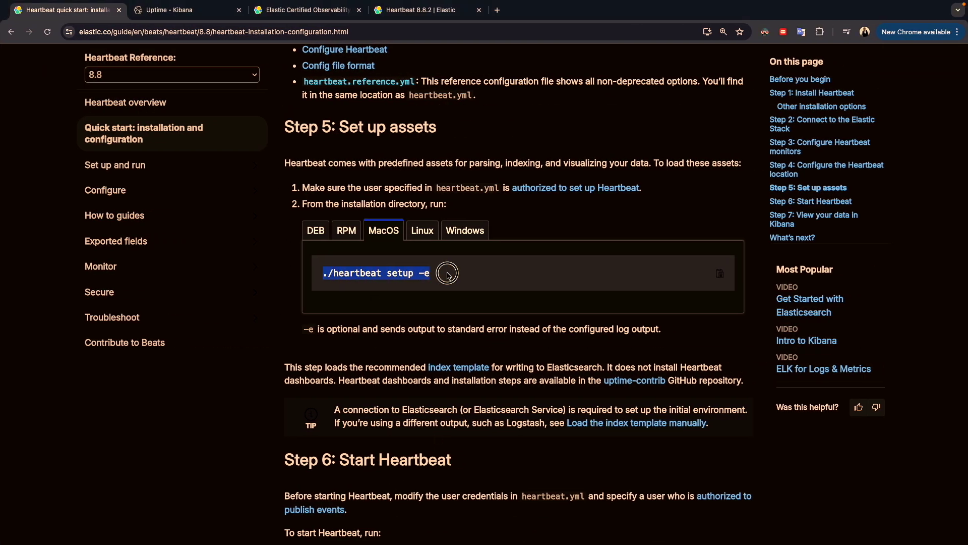
scroll(441, 381, "down", 3)
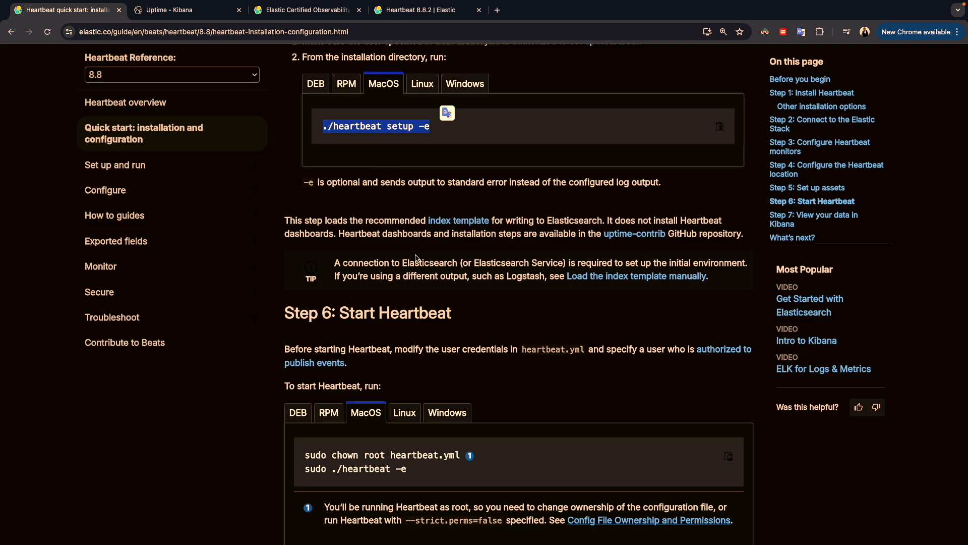
scroll(413, 337, "down", 3)
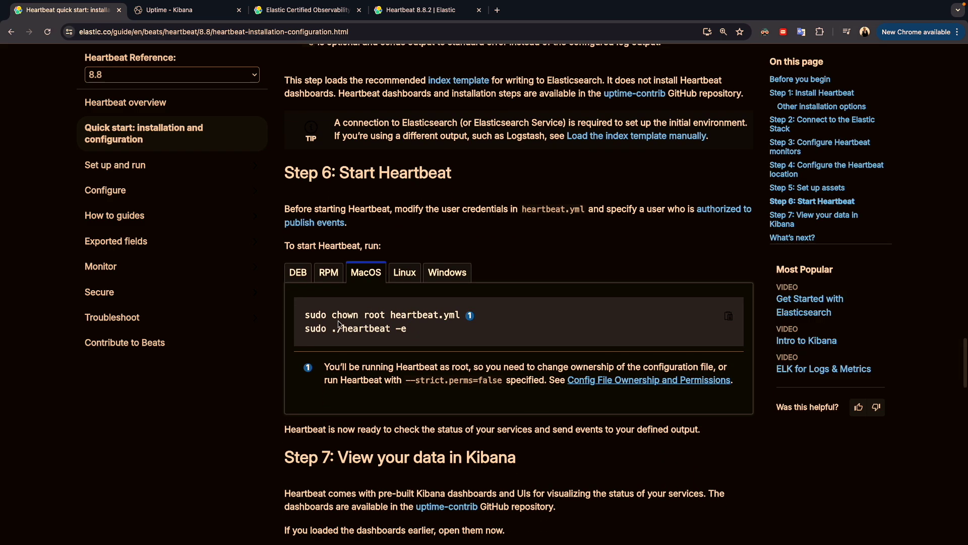
left_click_drag(298, 321, 460, 317)
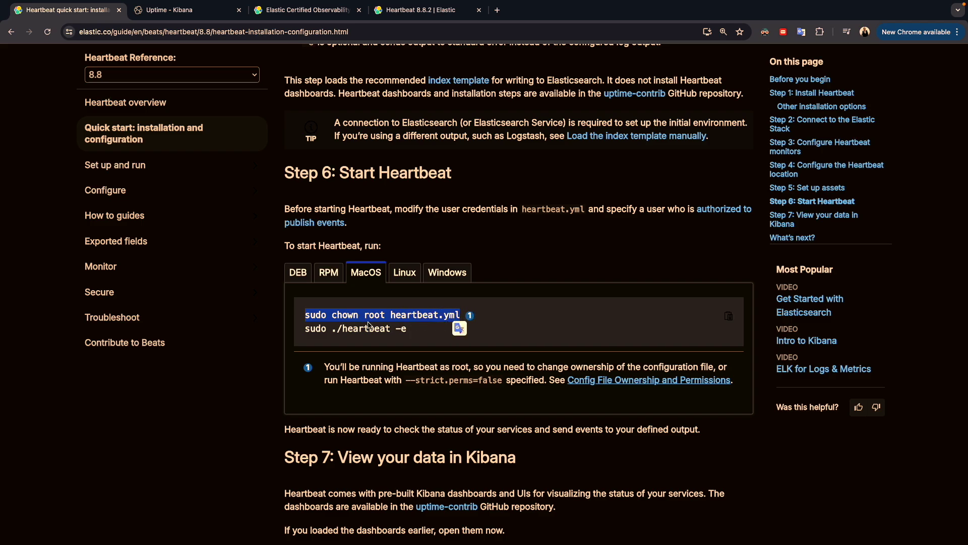
left_click(352, 334)
left_click_drag(306, 329, 407, 333)
key("super+c")
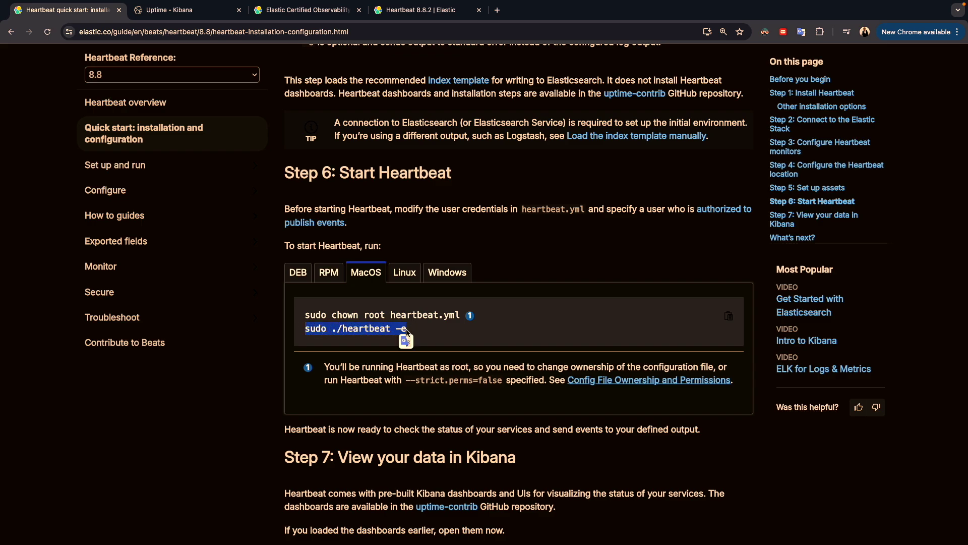
key("ctrl+Left")
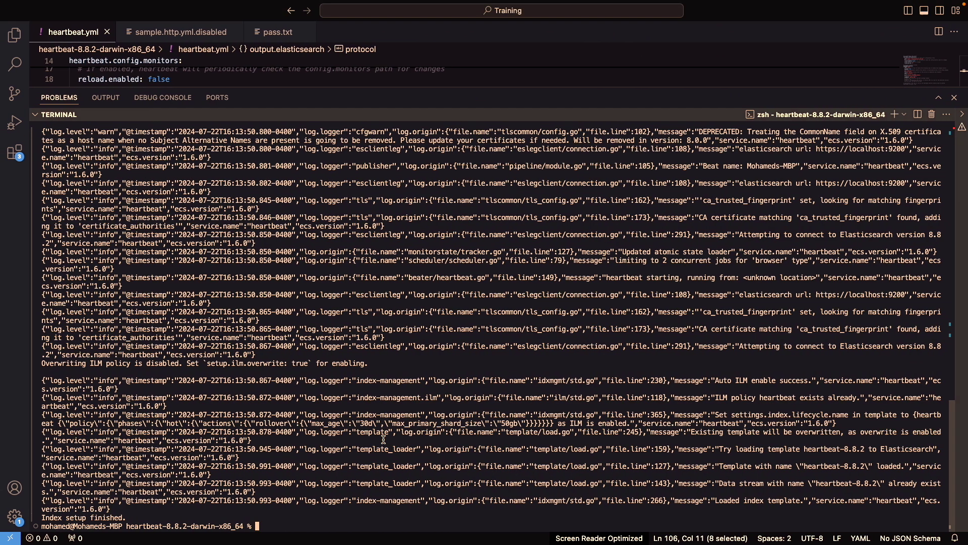
Run 'sudo ./heartbeat -e' with the account password, then rerun it as './heartbeat -e' without sudo
key("super+v")
key("Return")
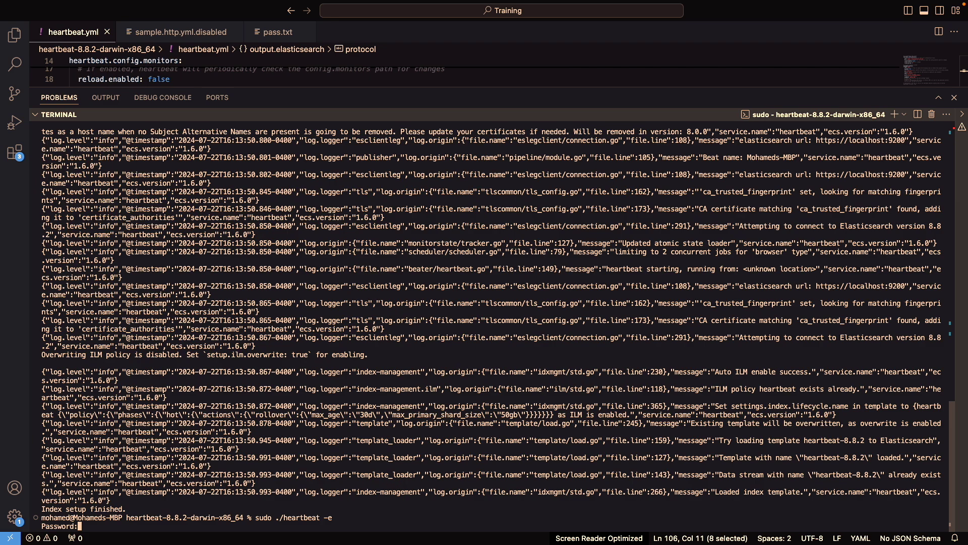
key("Return")
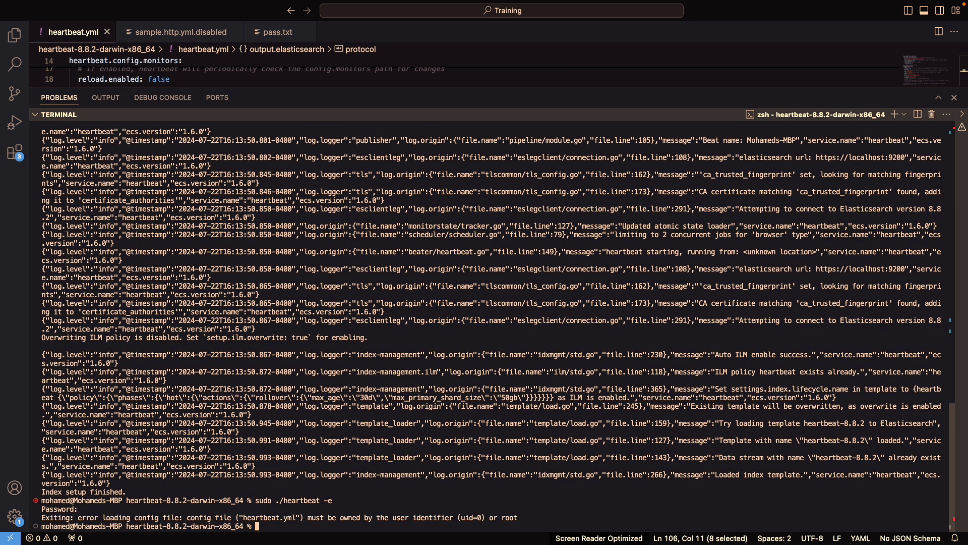
key("Up")
key("ctrl+a")
key("Delete")
key("Delete")
key("Delete")
key("Delete")
key("Delete")
key("Return")
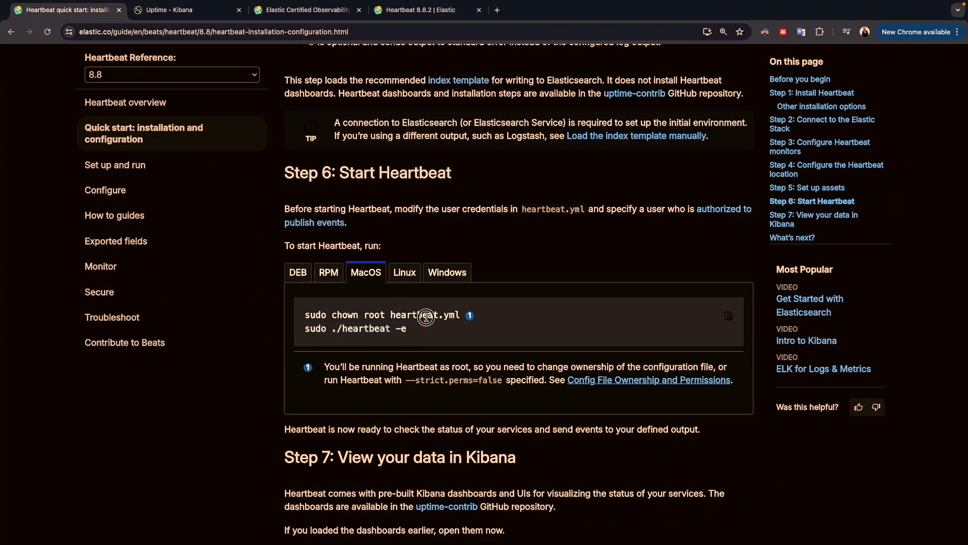
Read Step 7's Kibana instructions, comparing the self-managed and Elasticsearch Service tabs
triple_click(426, 315)
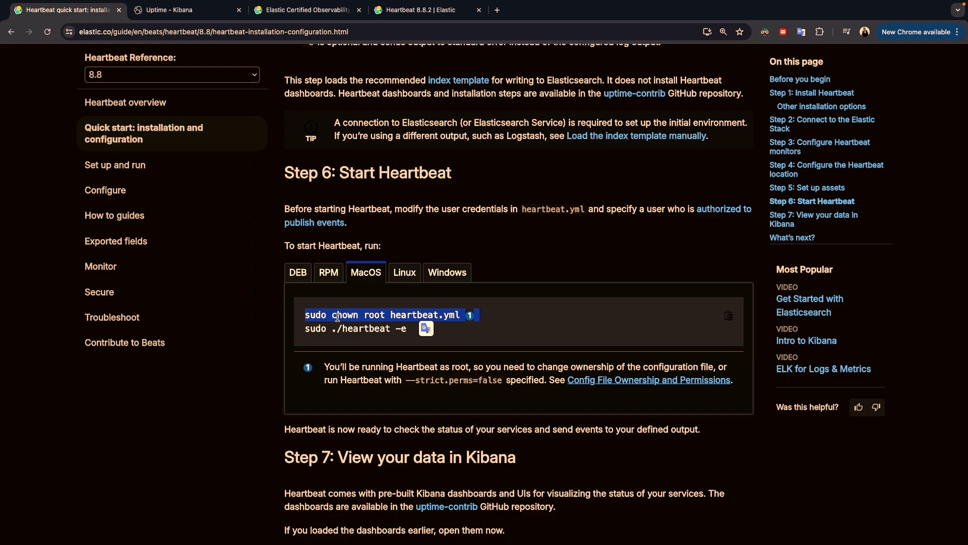
scroll(391, 383, "down", 5)
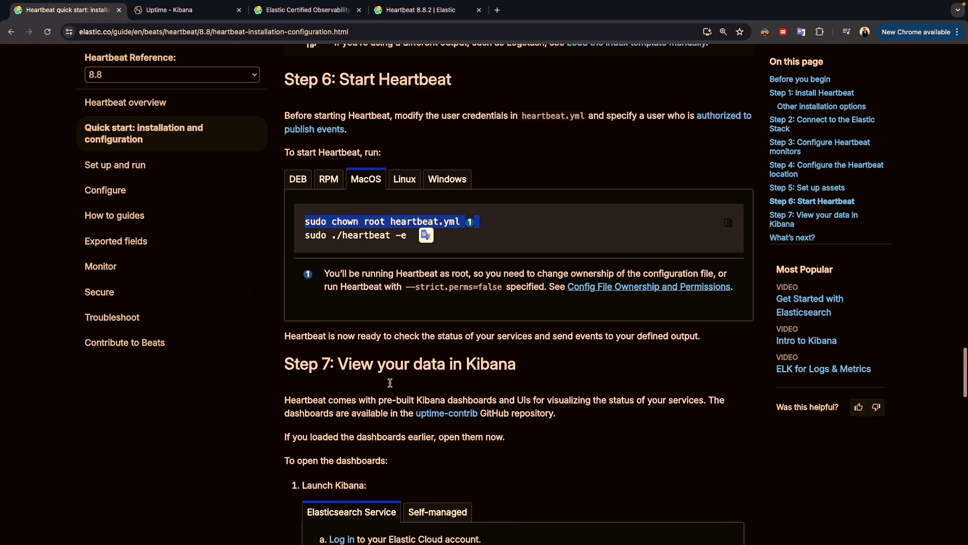
scroll(392, 385, "down", 1)
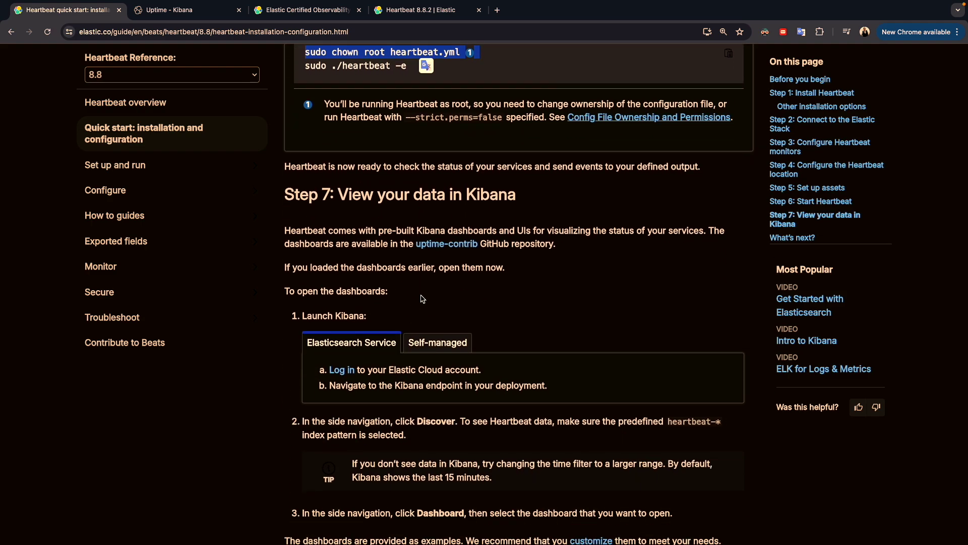
left_click(438, 343)
left_click(357, 345)
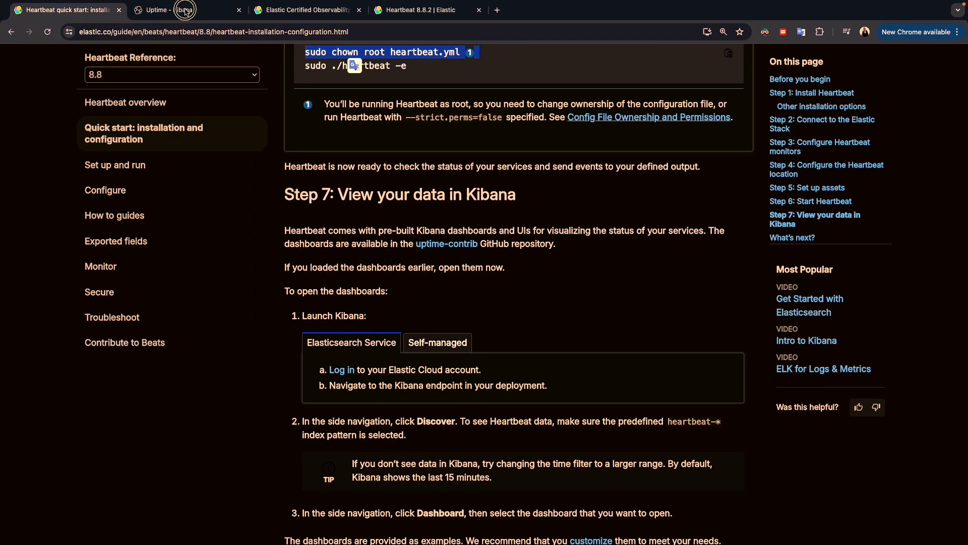
Leave Kibana's empty Uptime page for Stack Management via the navigation menu
key("ctrl+Tab")
left_click(14, 80)
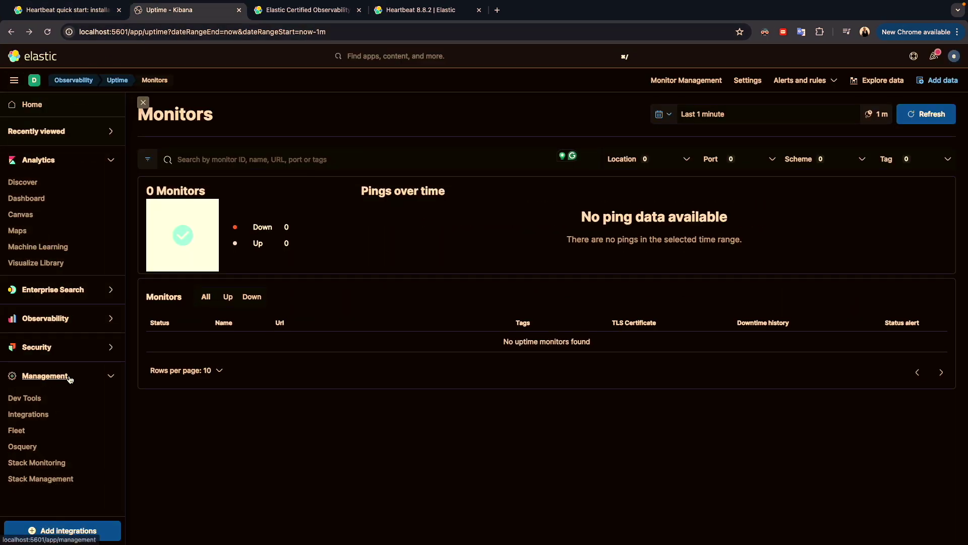
left_click(39, 482)
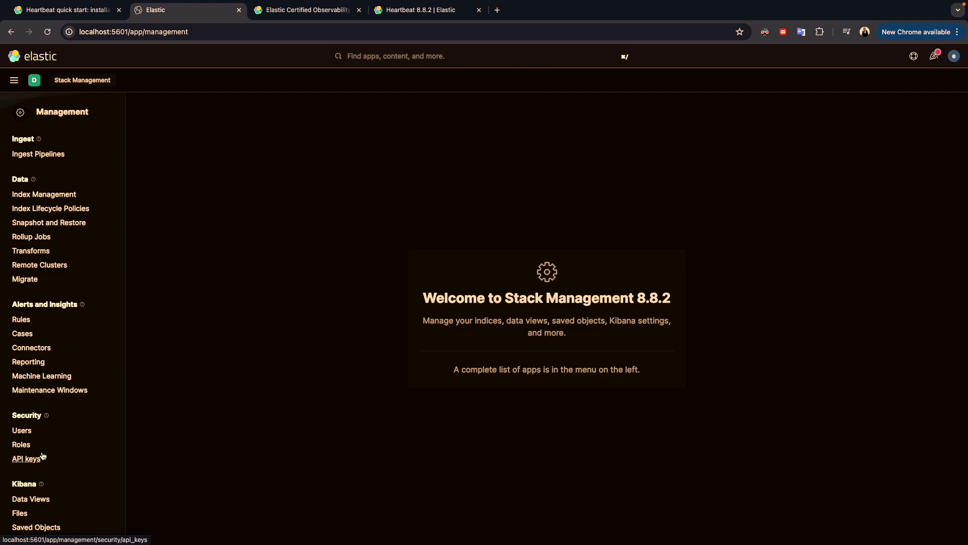
scroll(50, 388, "down", 3)
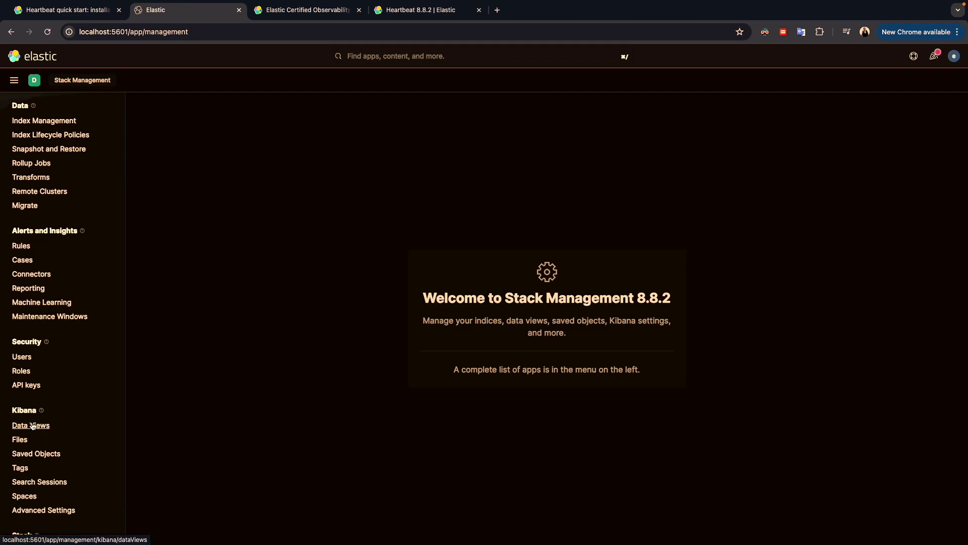
Test index pattern 'heartbeat-*' in a new data view, confirm it matches heartbeat-8.8.2, then close without saving
left_click(31, 425)
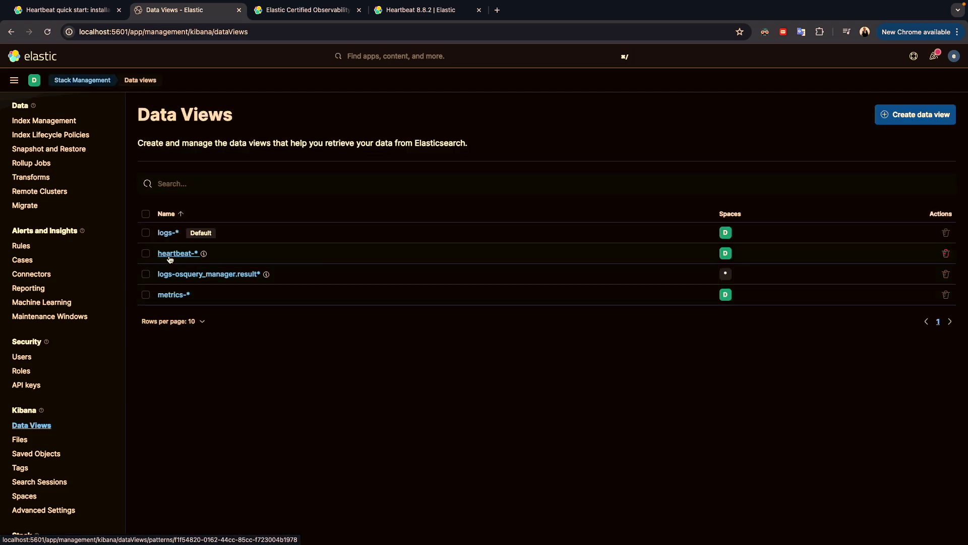
left_click(905, 117)
left_click(360, 199)
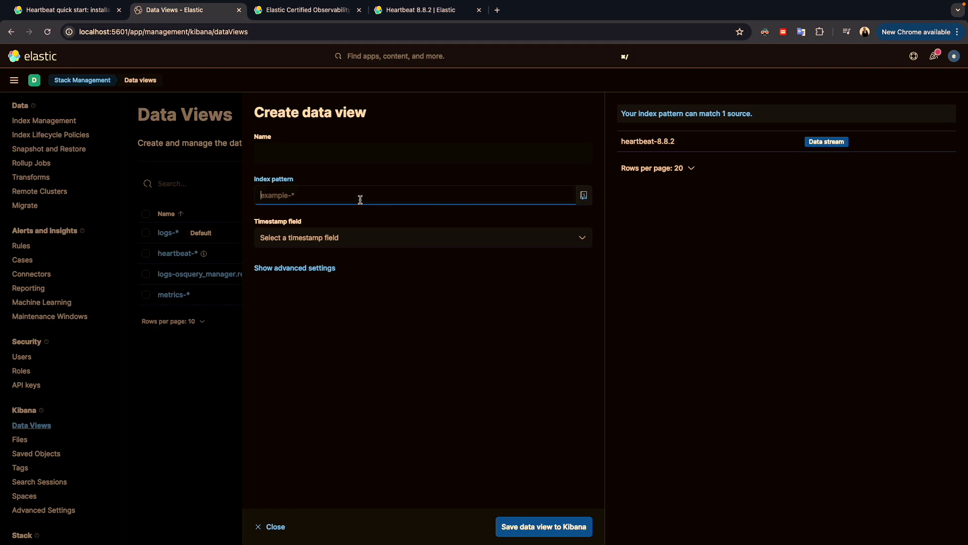
type("heartbeat-*")
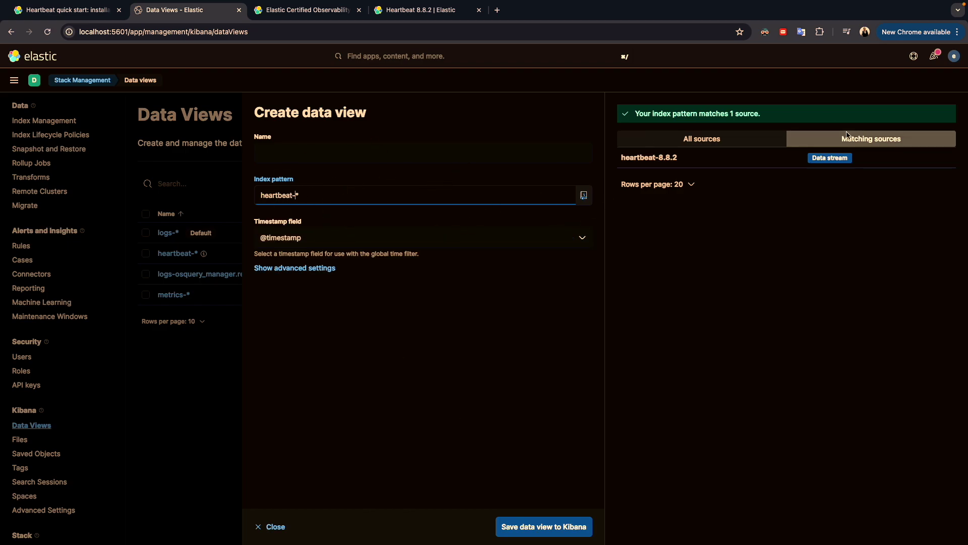
left_click(275, 526)
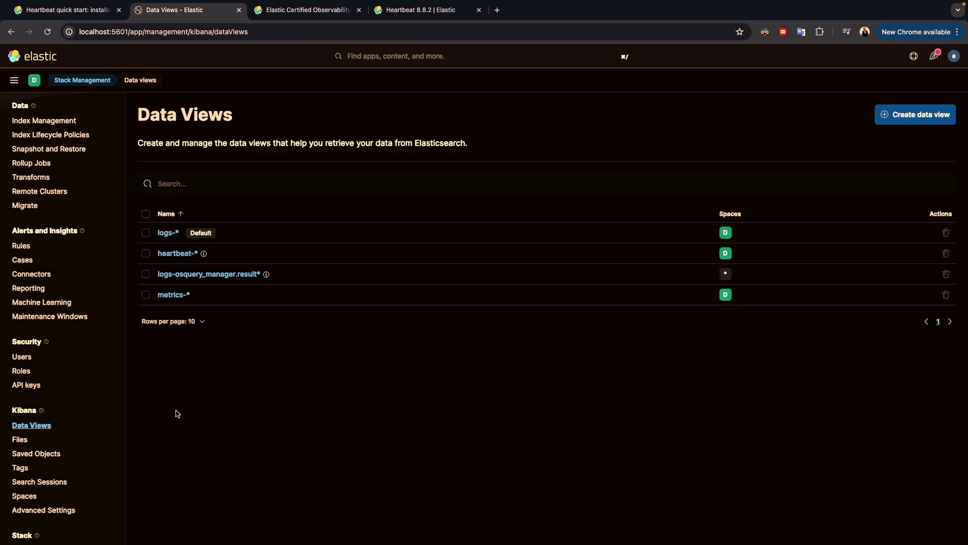
left_click(14, 80)
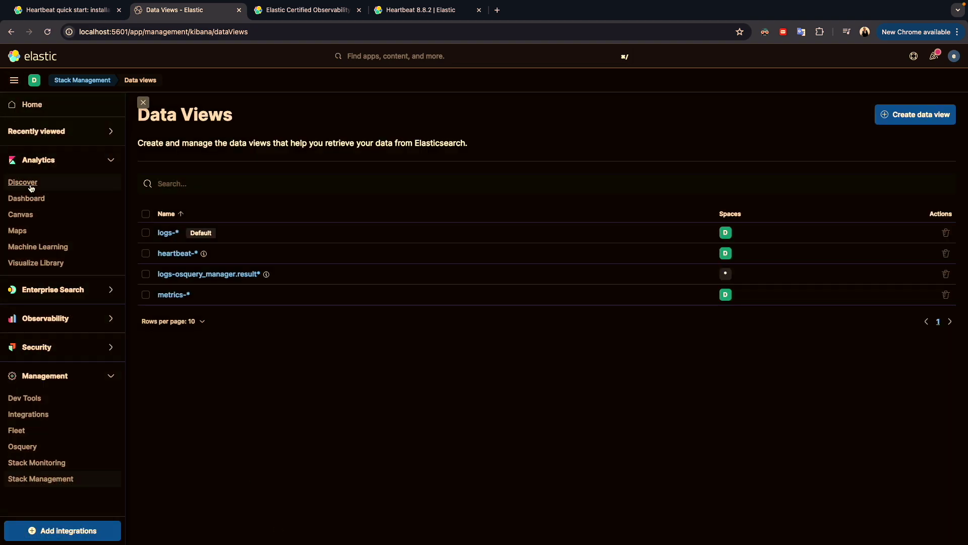
In Discover, expand the newest heartbeat document, verify event.dataset is http, then close it
left_click(23, 182)
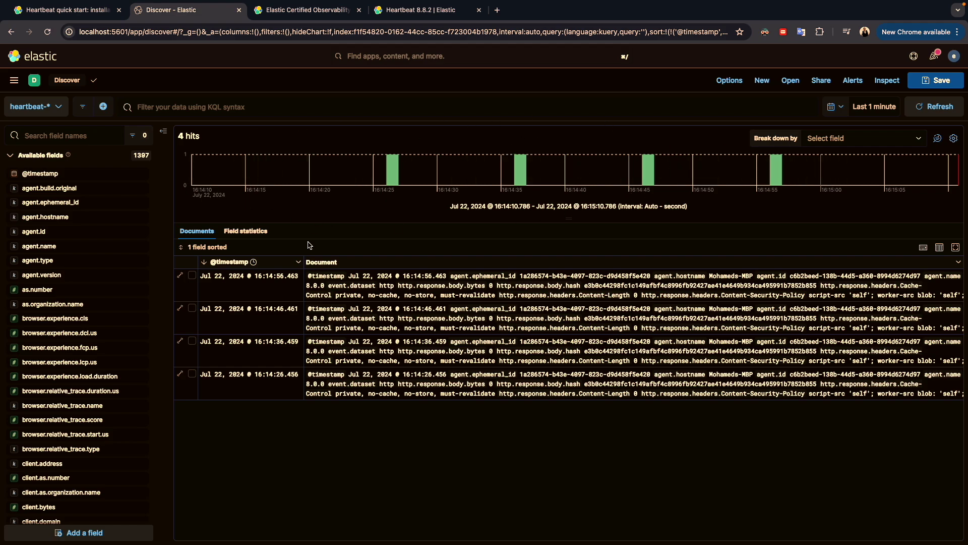
left_click(180, 275)
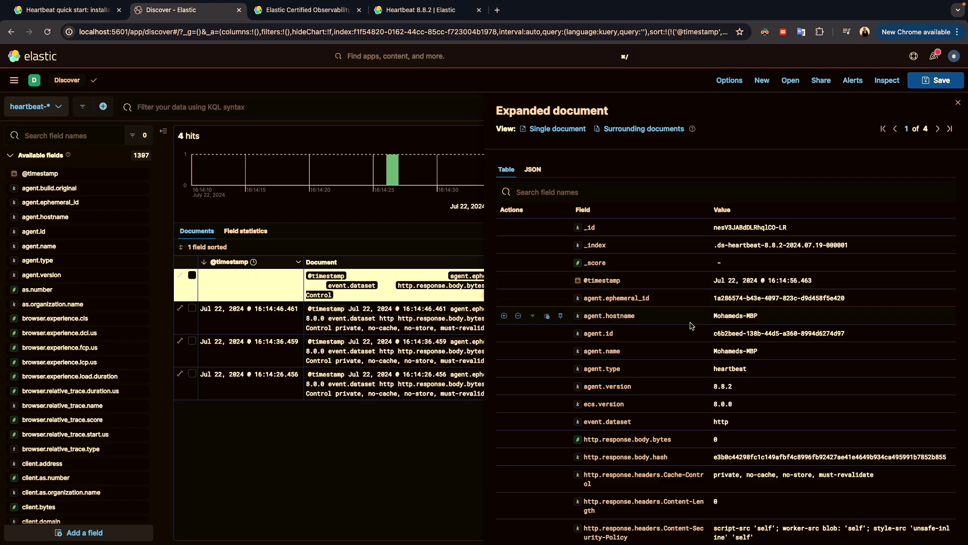
scroll(748, 410, "down", 5)
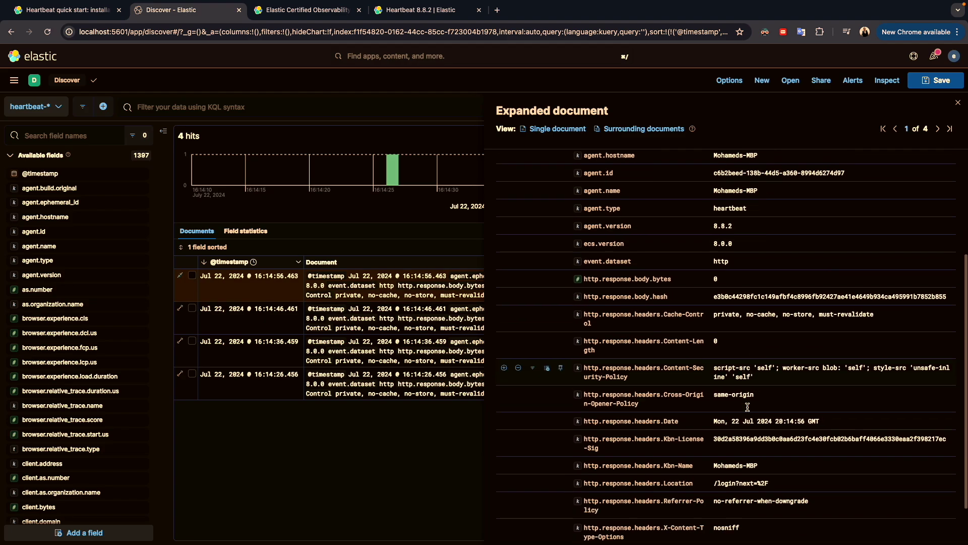
scroll(748, 407, "down", 1)
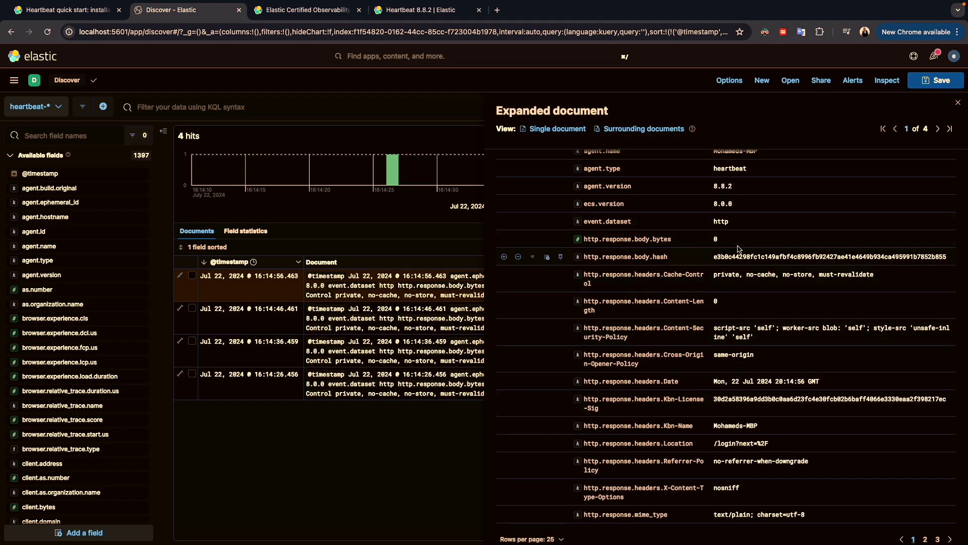
double_click(722, 221)
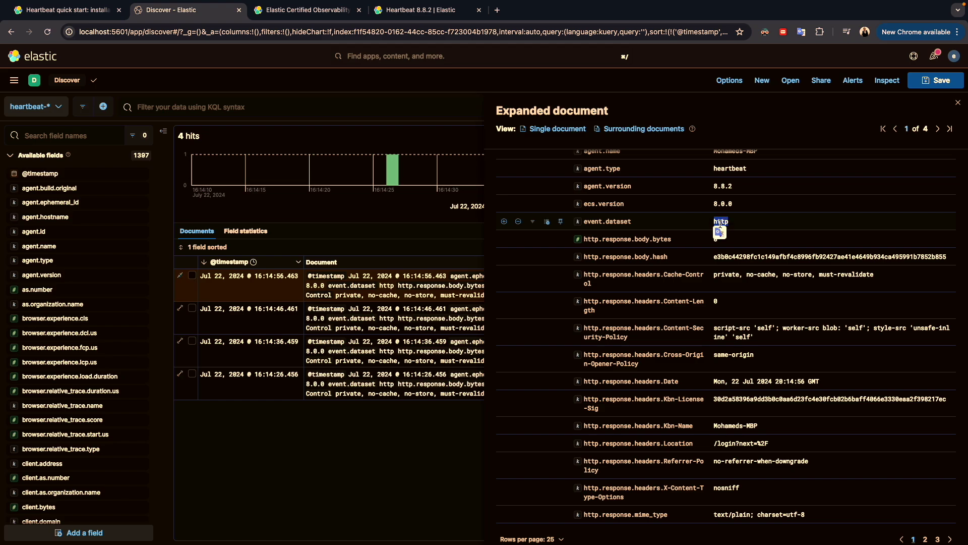
scroll(752, 317, "down", 1)
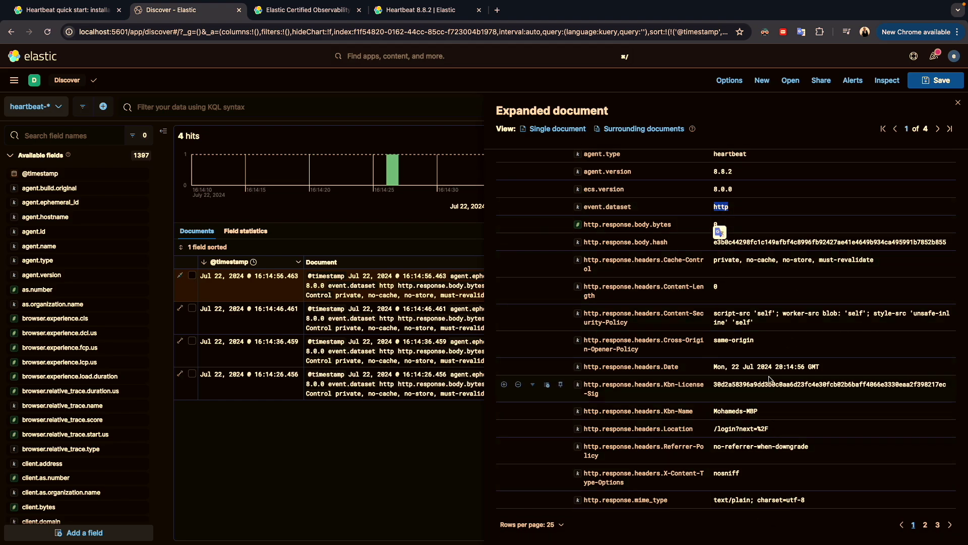
scroll(771, 379, "up", 10)
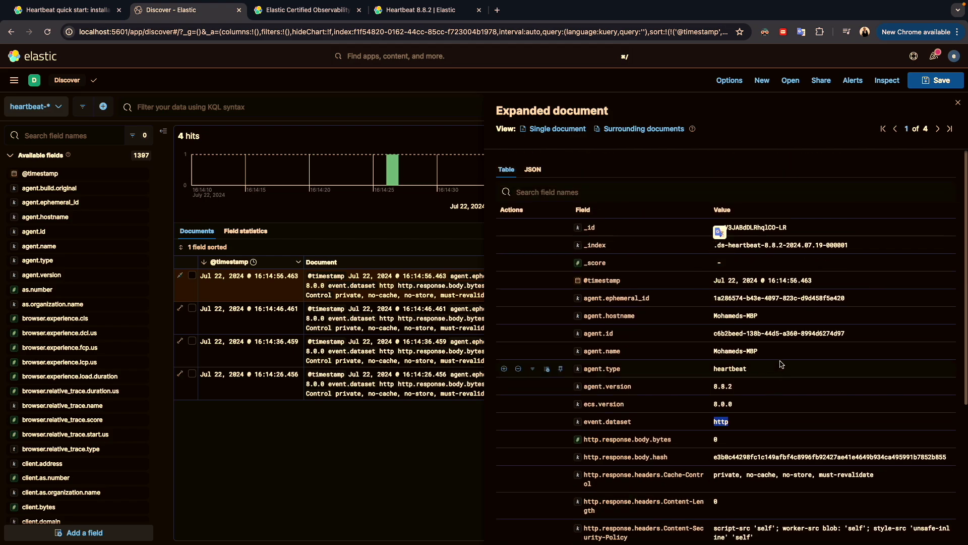
left_click(957, 102)
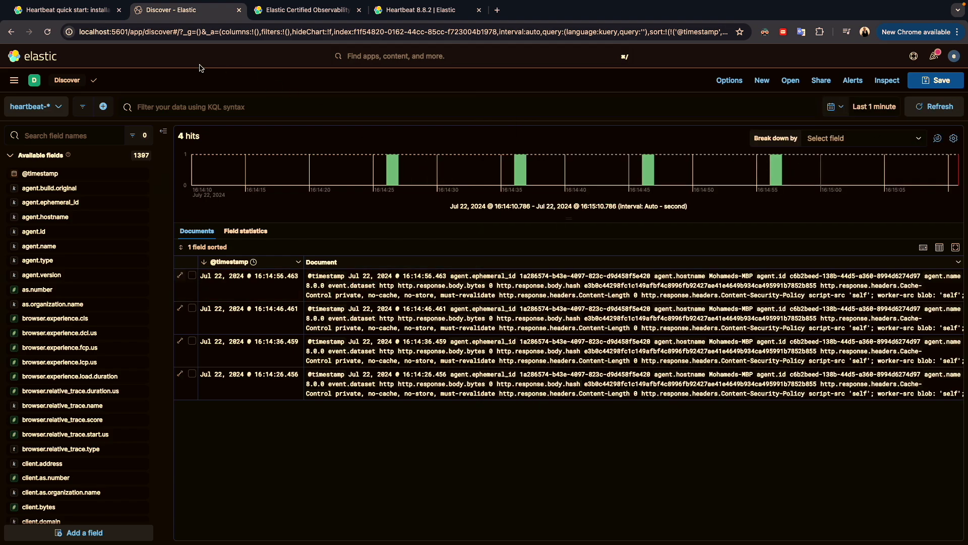
Review the exam's Uptime objective covering ICMP, HTTP and TCP monitors
left_click(292, 12)
scroll(271, 338, "down", 2)
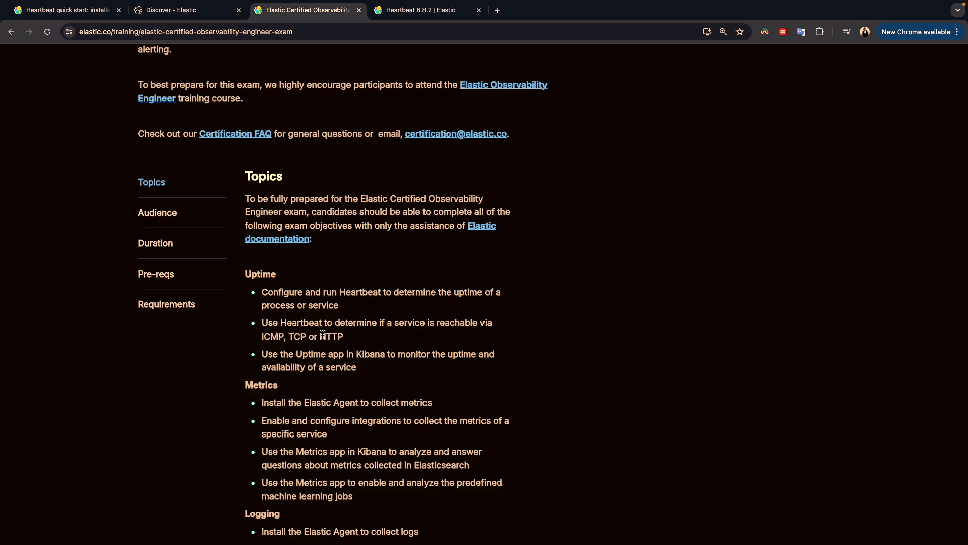
double_click(273, 337)
left_click(276, 338)
double_click(330, 337)
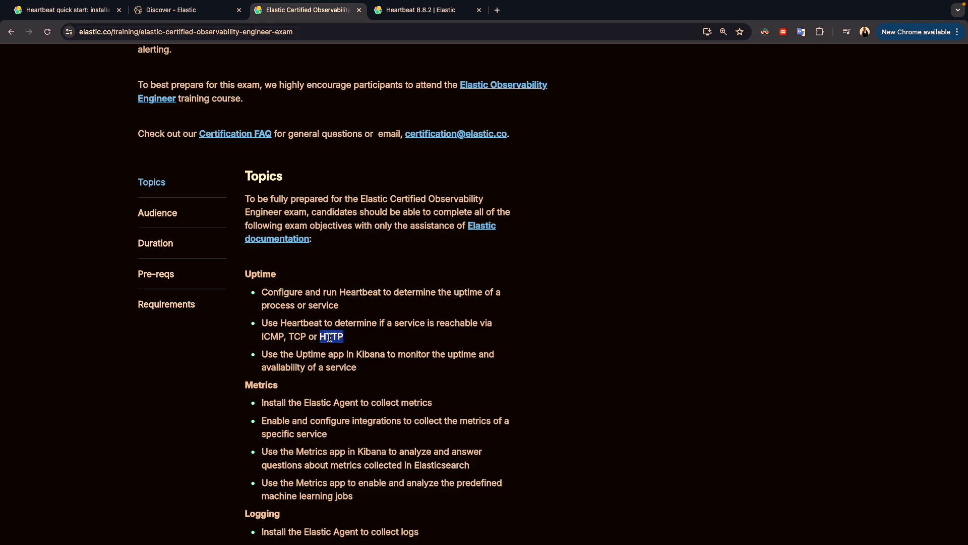
double_click(272, 339)
double_click(297, 336)
In the Heartbeat docs, navigate Monitor > Configure to the Monitors configuration page
left_click(93, 11)
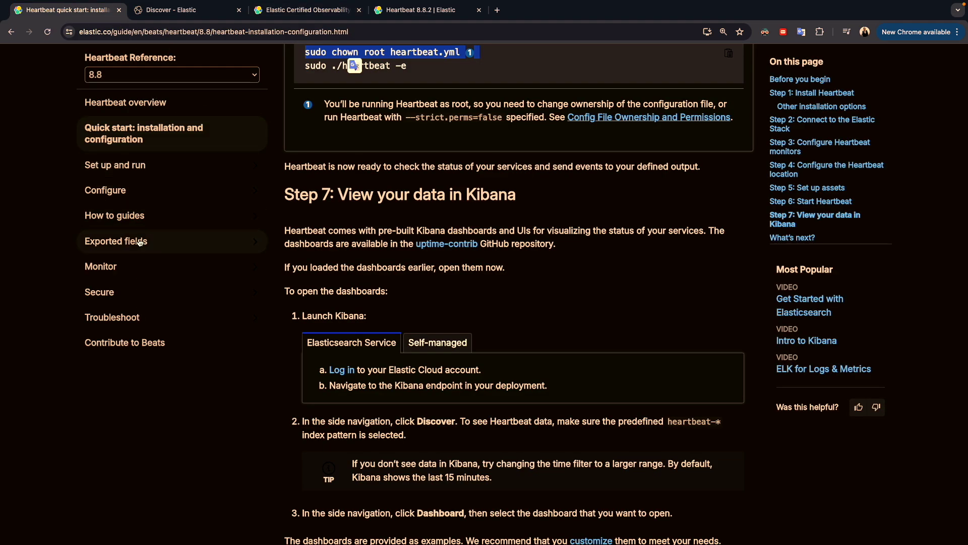
left_click(106, 268)
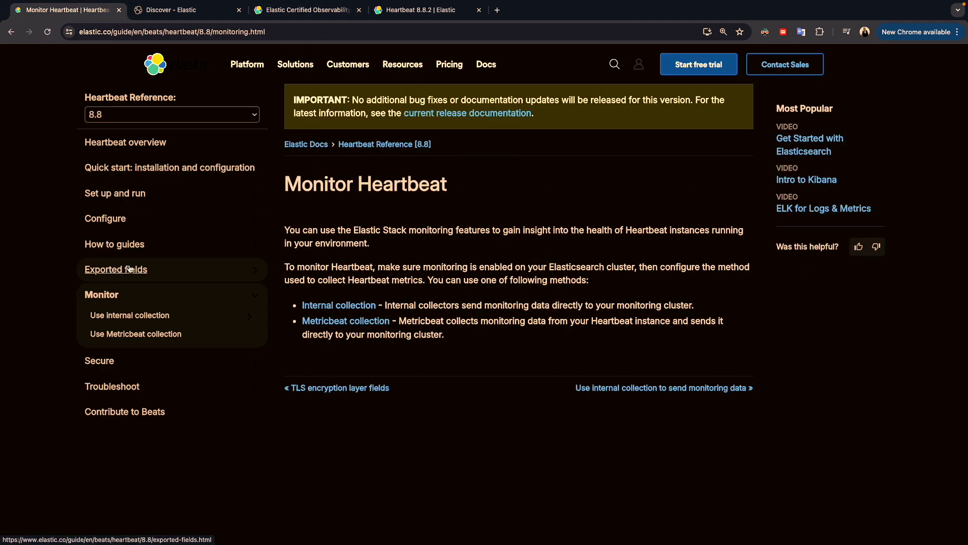
left_click(104, 217)
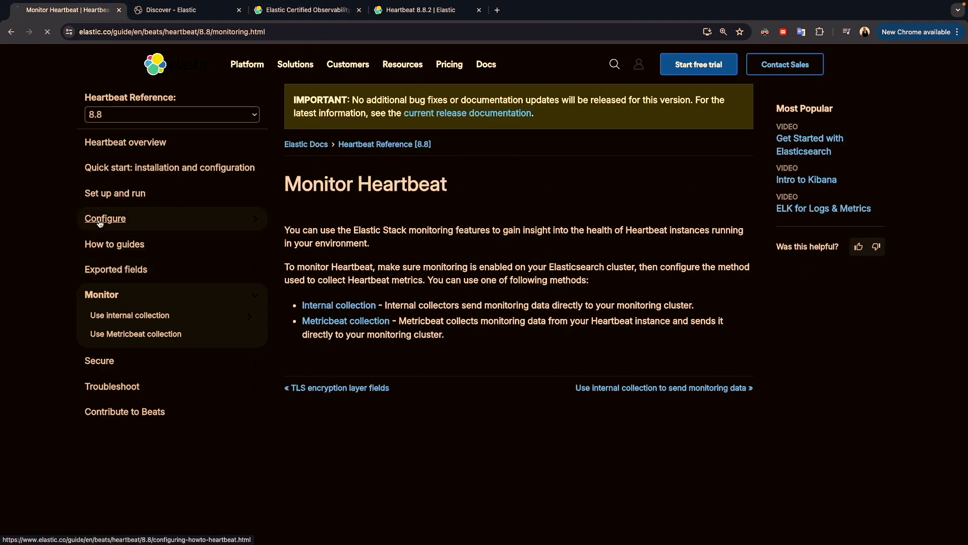
scroll(259, 351, "down", 2)
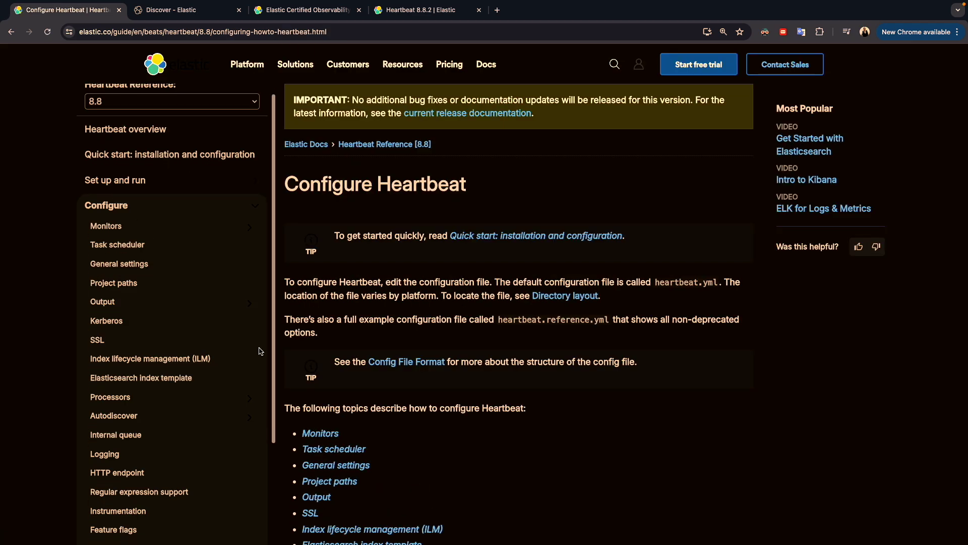
left_click(317, 432)
Examine the icmp and tcp monitor example blocks in the sample heartbeat.yml
scroll(341, 421, "down", 3)
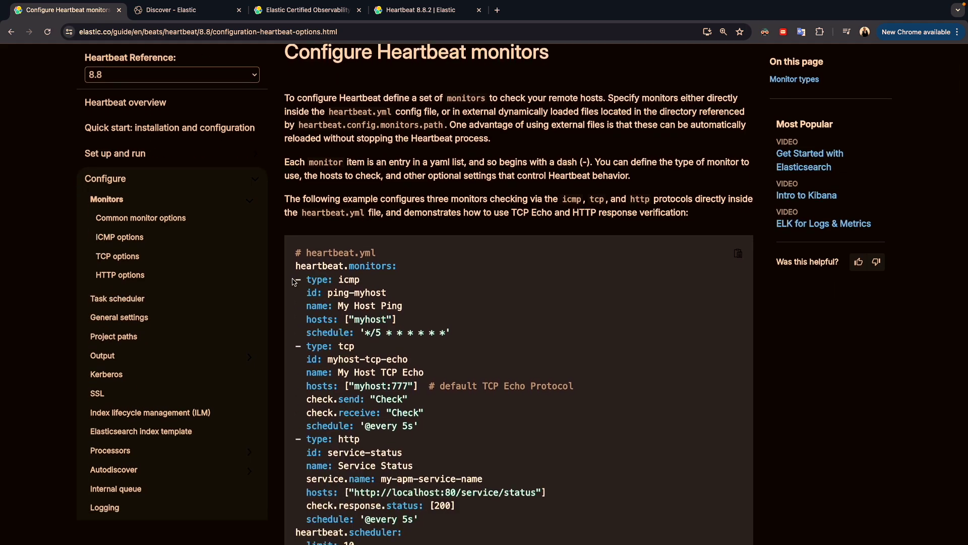
left_click_drag(294, 279, 443, 327)
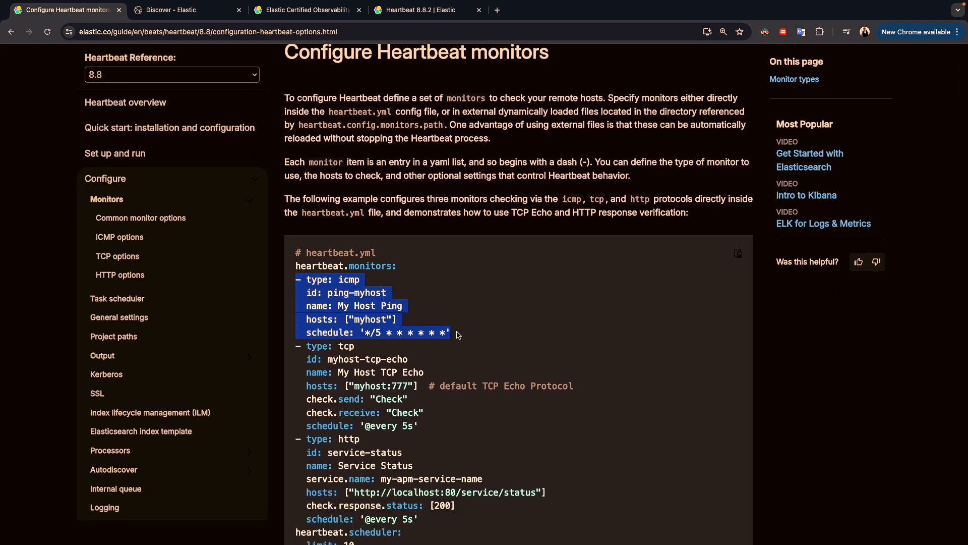
left_click(348, 352)
left_click_drag(295, 347, 442, 424)
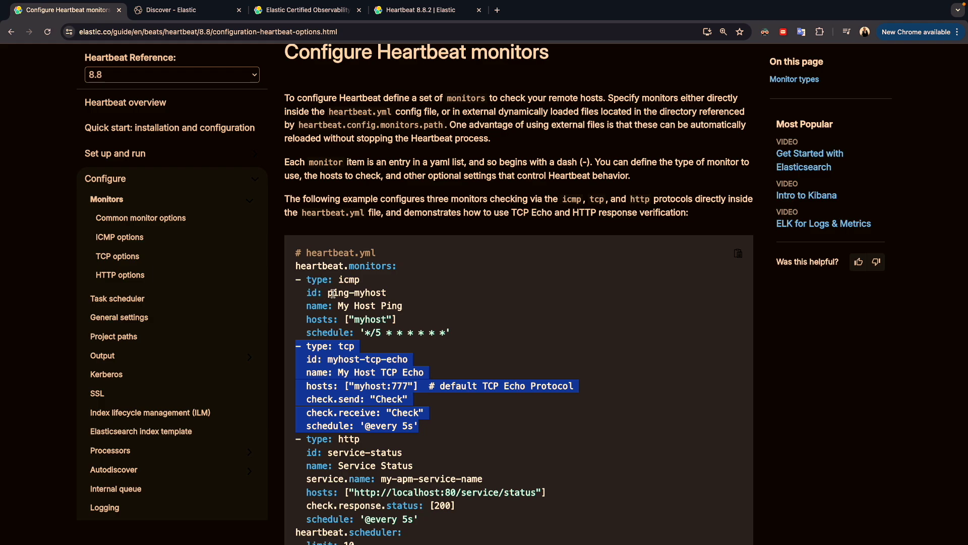
left_click(315, 322)
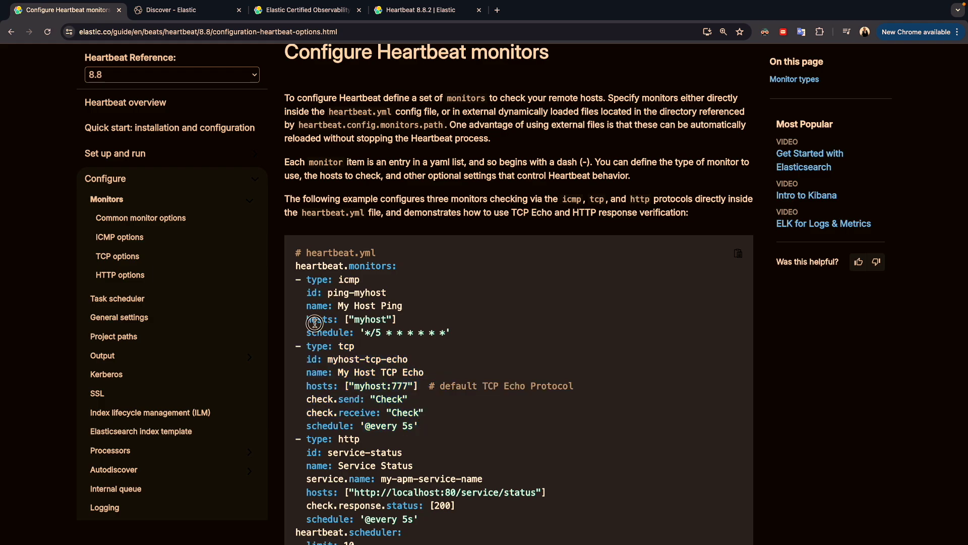
double_click(363, 323)
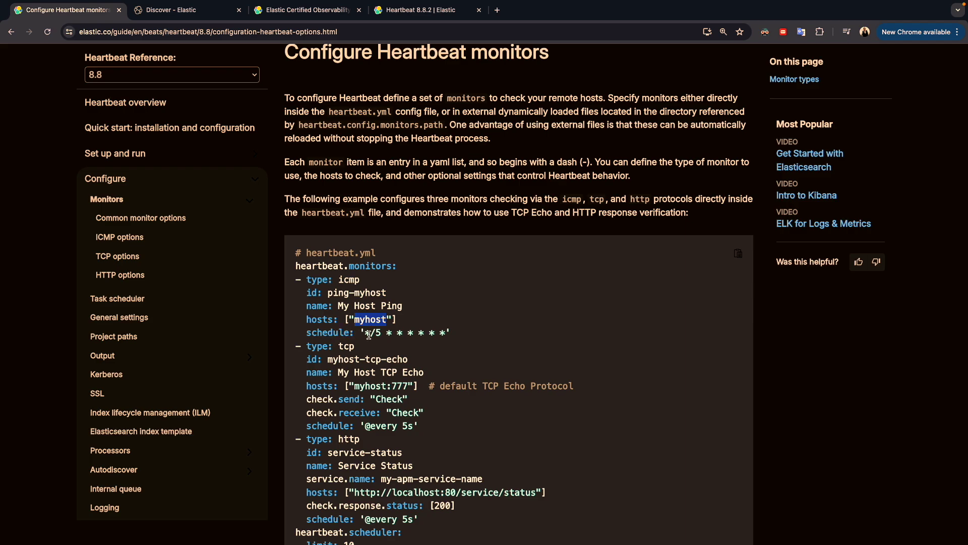
left_click_drag(367, 334, 444, 336)
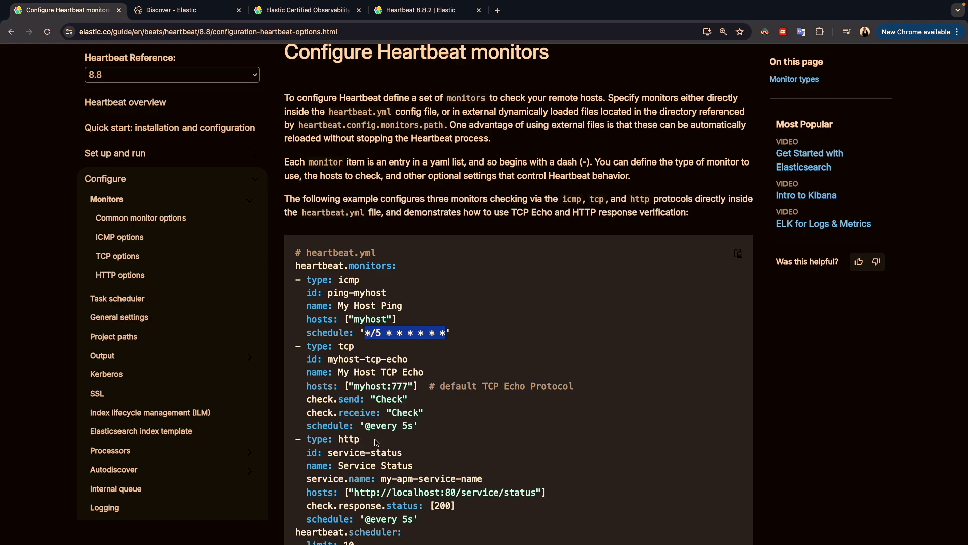
left_click_drag(361, 425, 418, 426)
left_click_drag(360, 332, 452, 334)
scroll(455, 387, "down", 2)
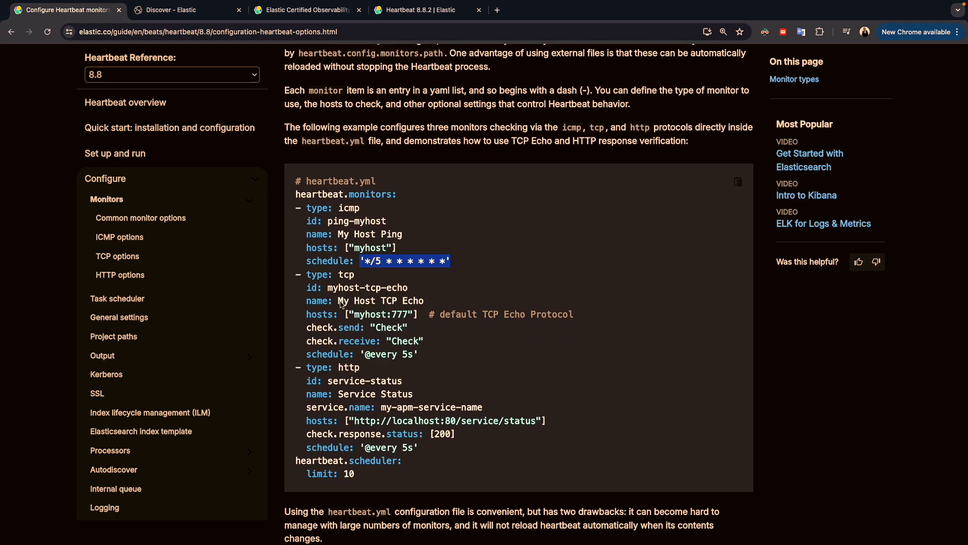
scroll(404, 366, "down", 1)
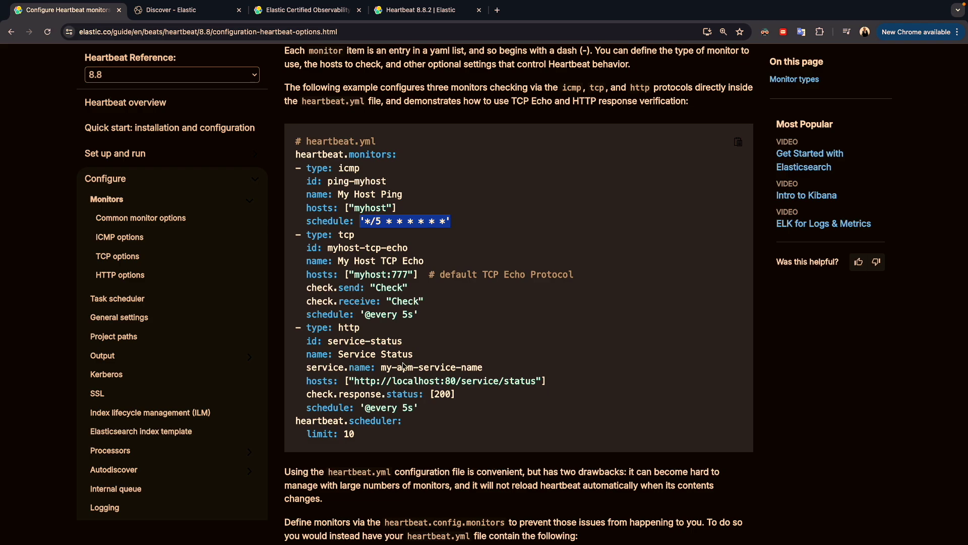
scroll(403, 366, "up", 1)
key("super+Tab")
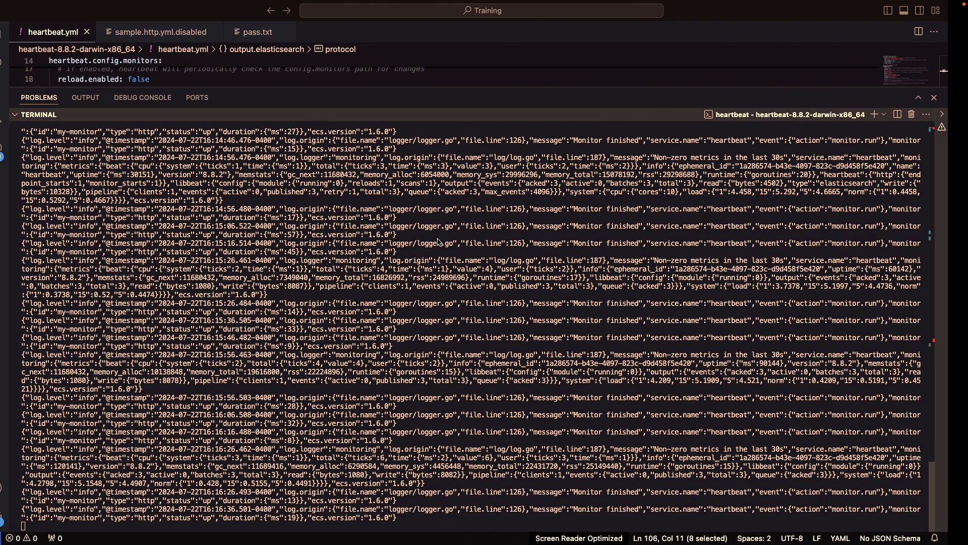
left_click_drag(310, 86, 310, 349)
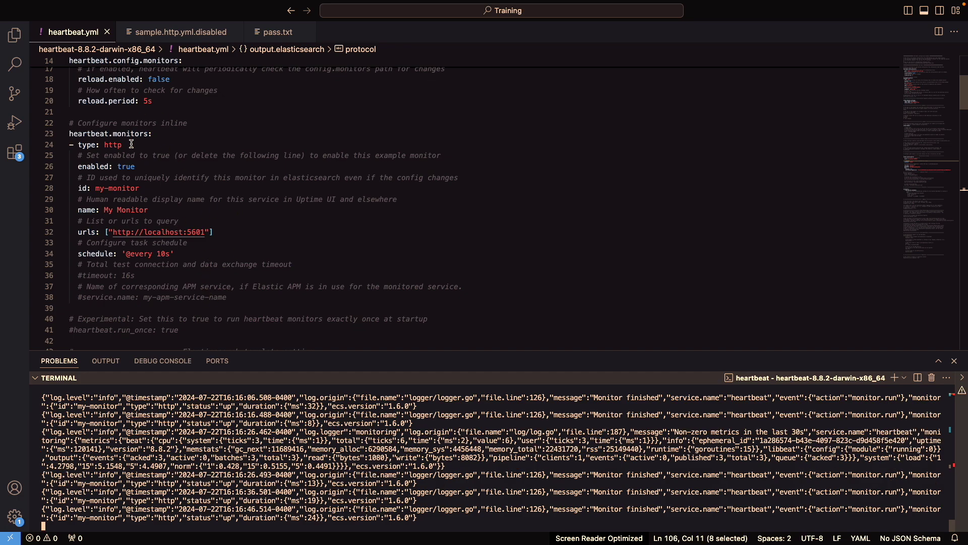
key("ctrl+Right")
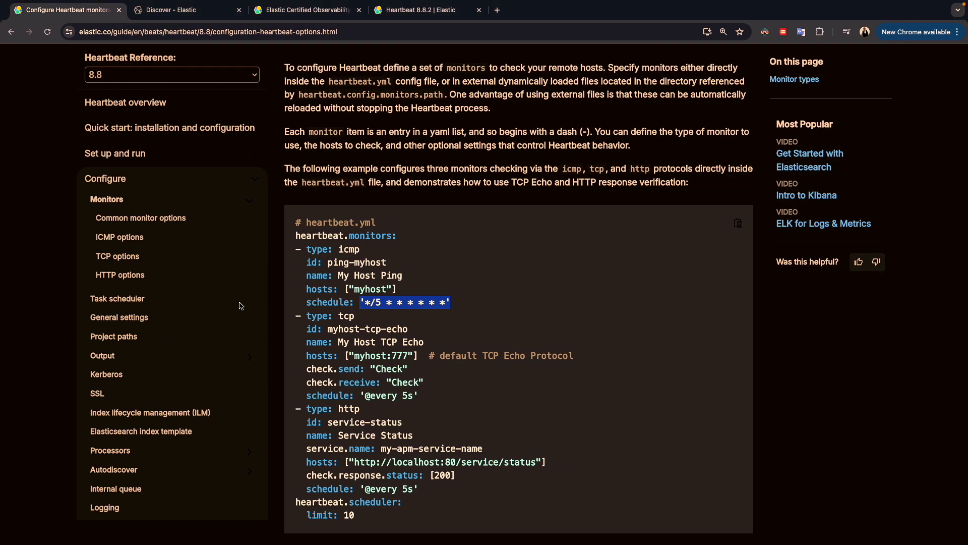
Skim the heartbeat.config.monitors and Monitor types documentation, then go back to the Discover - Elastic tab
scroll(442, 298, "down", 8)
scroll(443, 299, "down", 4)
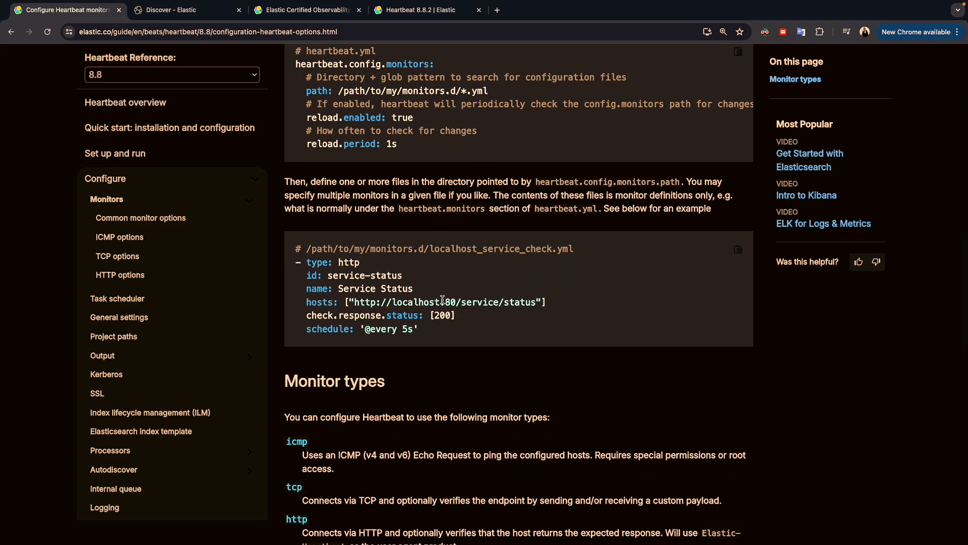
scroll(341, 306, "up", 12)
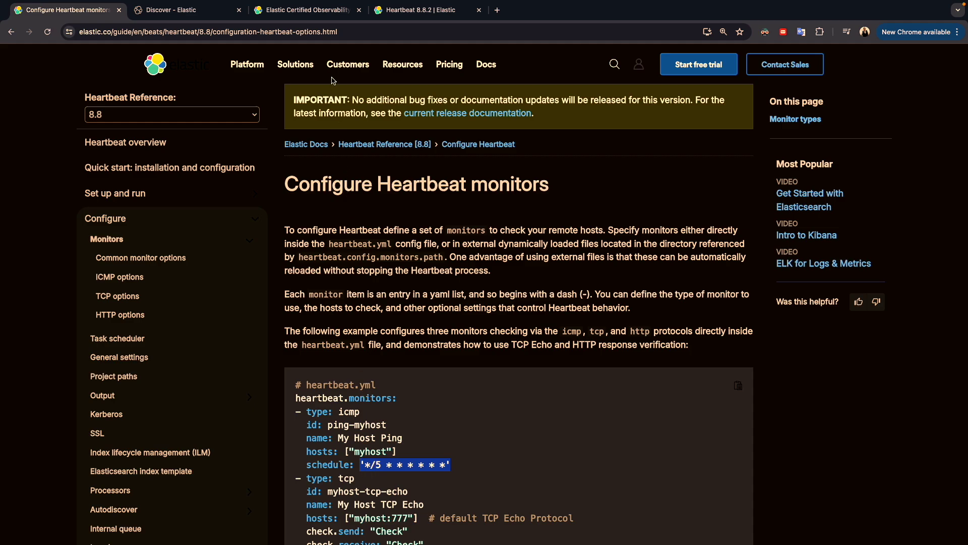
left_click(171, 10)
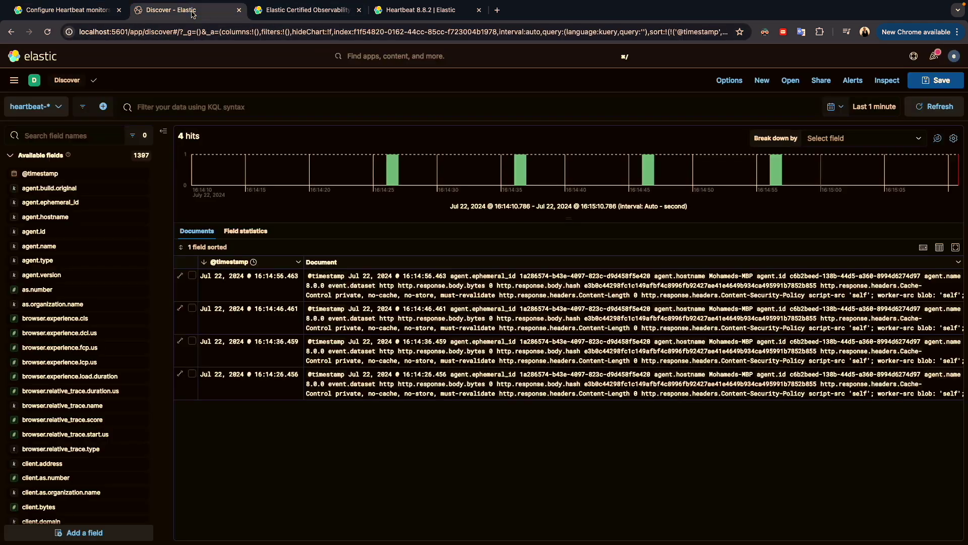
left_click(12, 80)
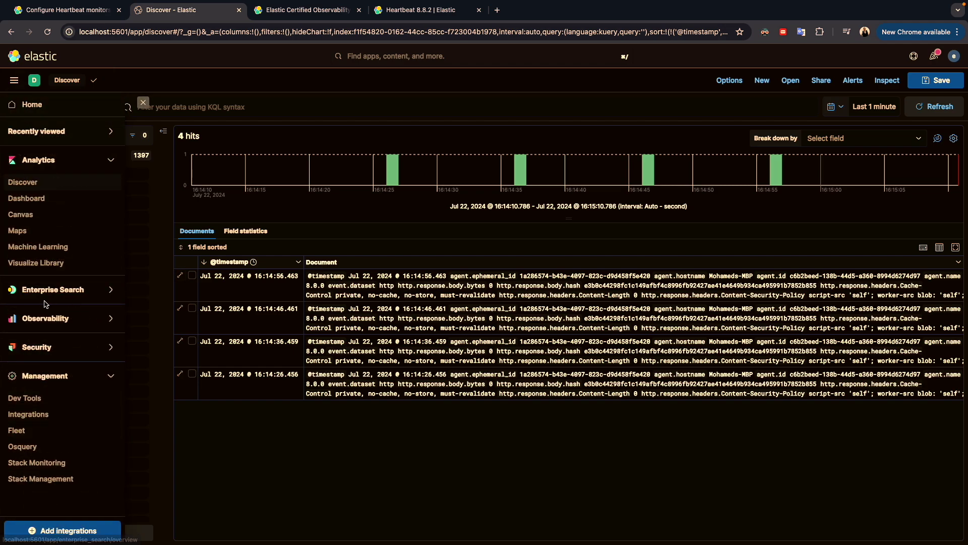
left_click(42, 320)
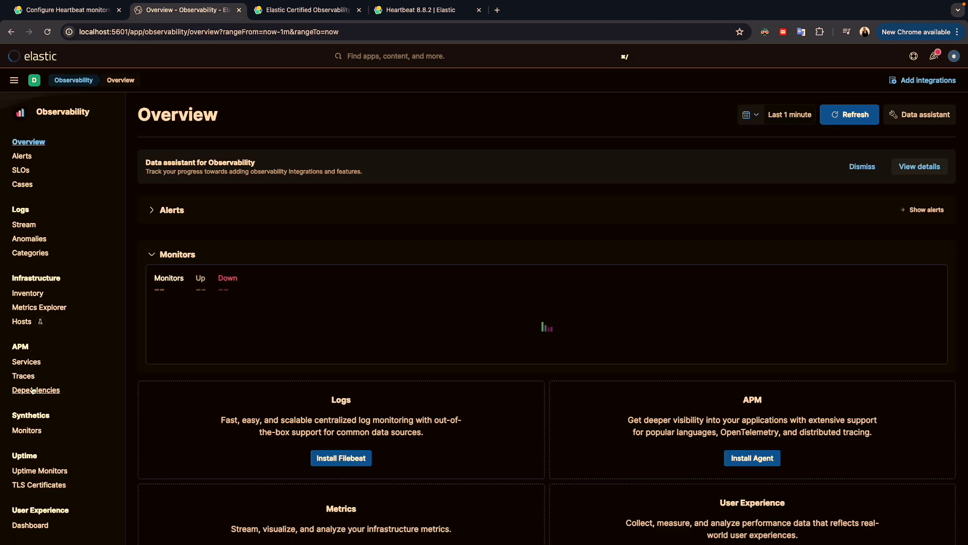
left_click(29, 472)
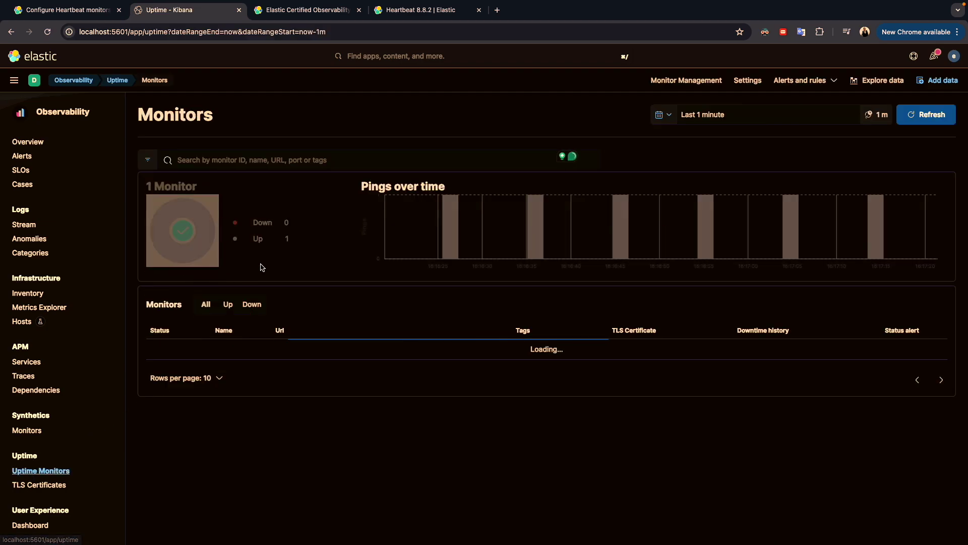